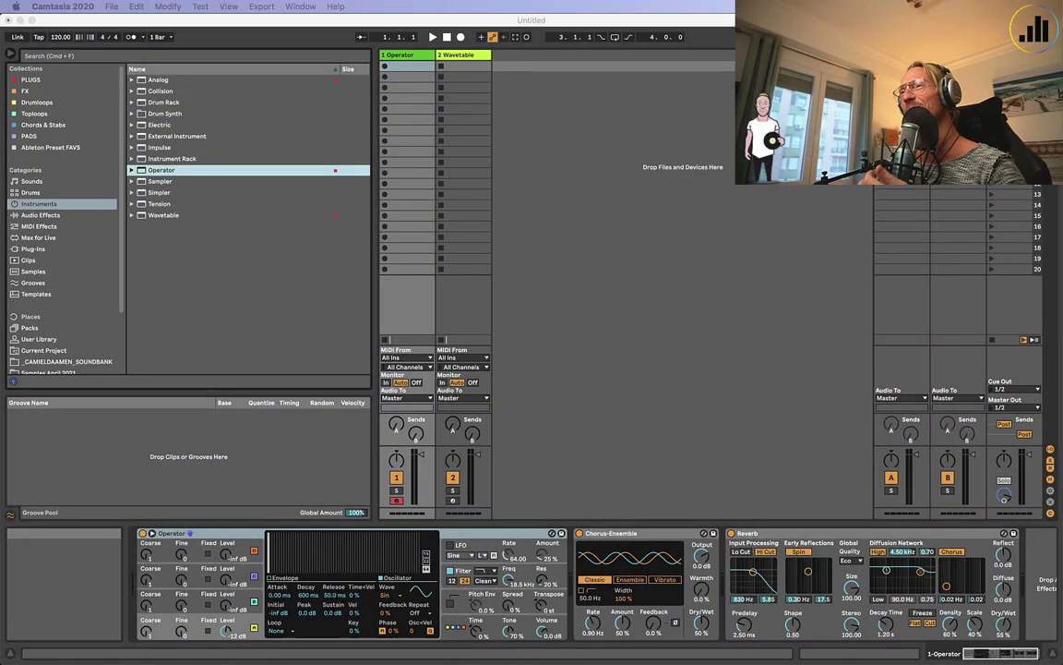
- Give Operator's oscillator the Saw 64 wave and display its 0 ms attack, 600 ms decay envelope
click(538, 199)
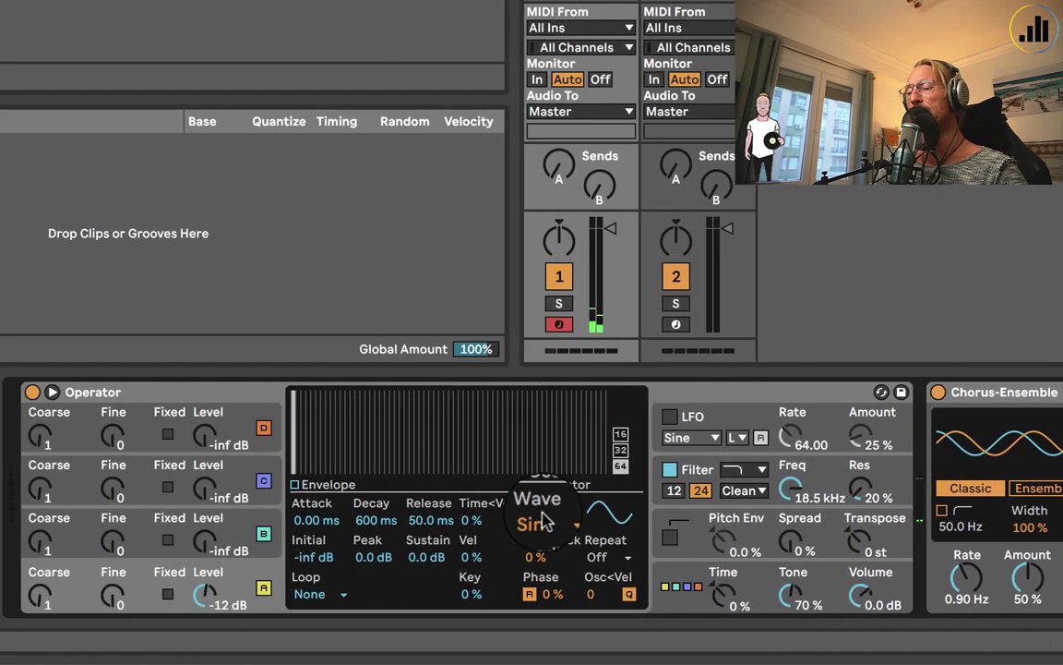
click(379, 520)
click(551, 263)
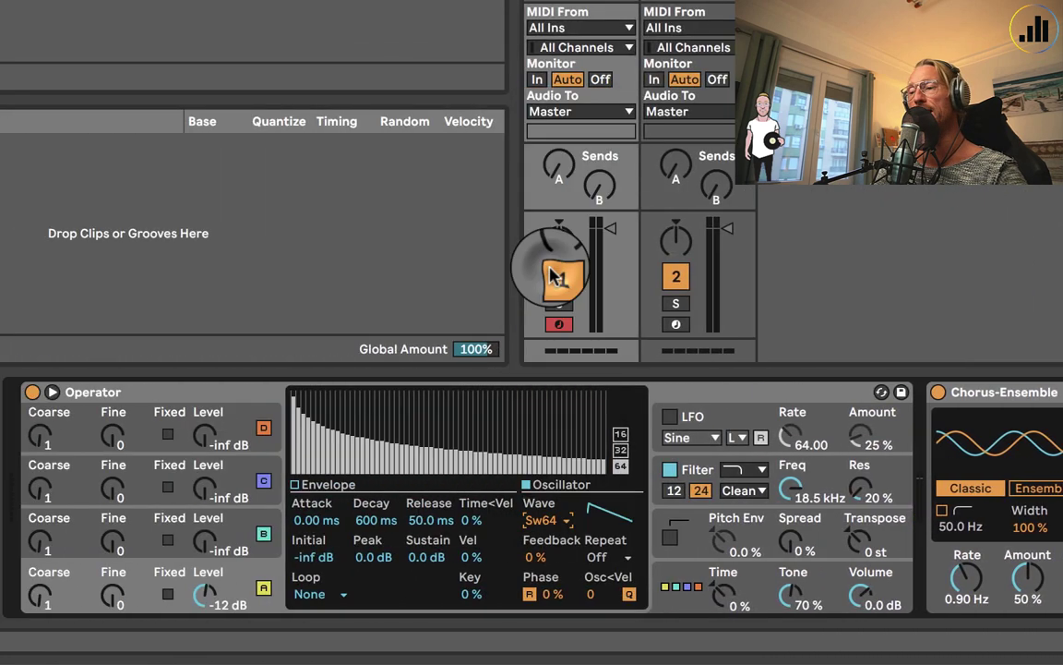
click(304, 485)
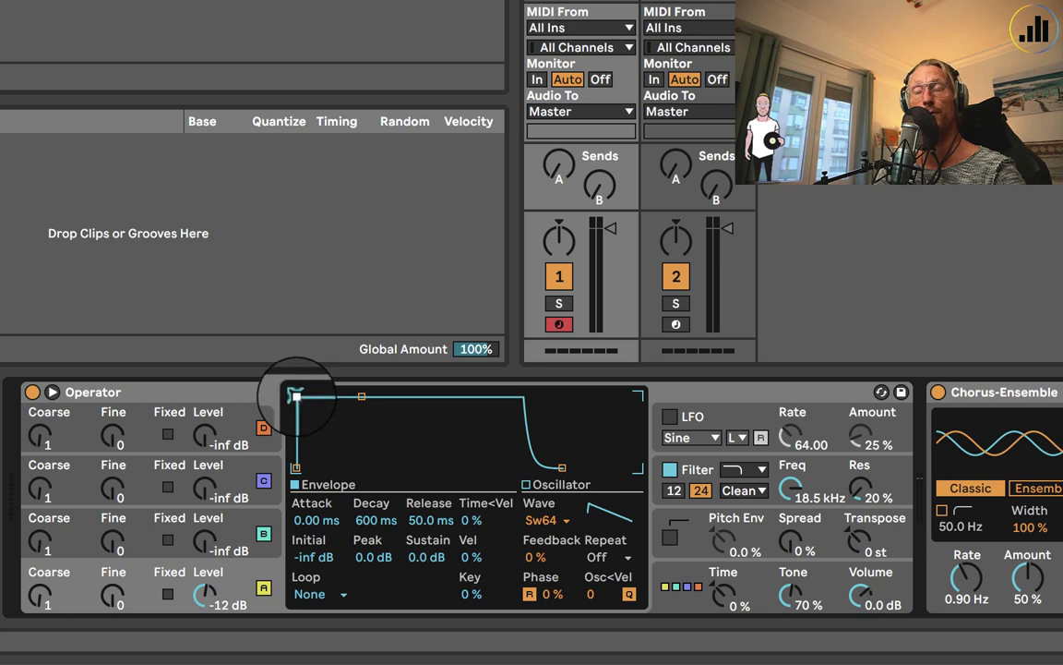
mouse_move(296, 395)
mouse_down()
mouse_move(396, 400)
mouse_move(296, 395)
mouse_up()
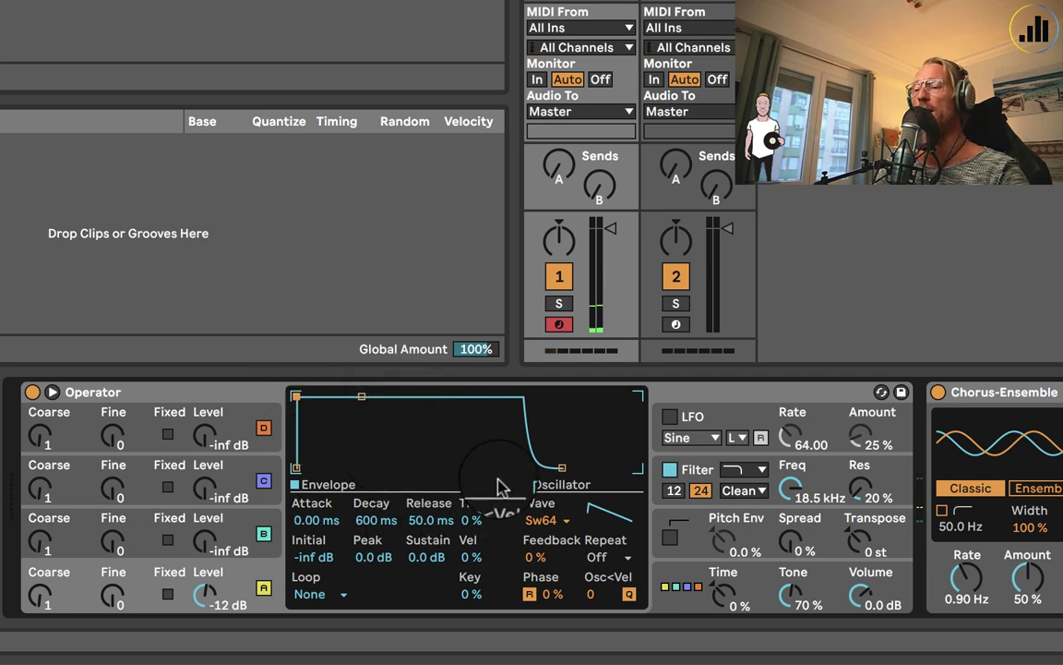
- Bring up Operator's filter envelope, raise its amount to 84 % and lower the cutoff
click(813, 482)
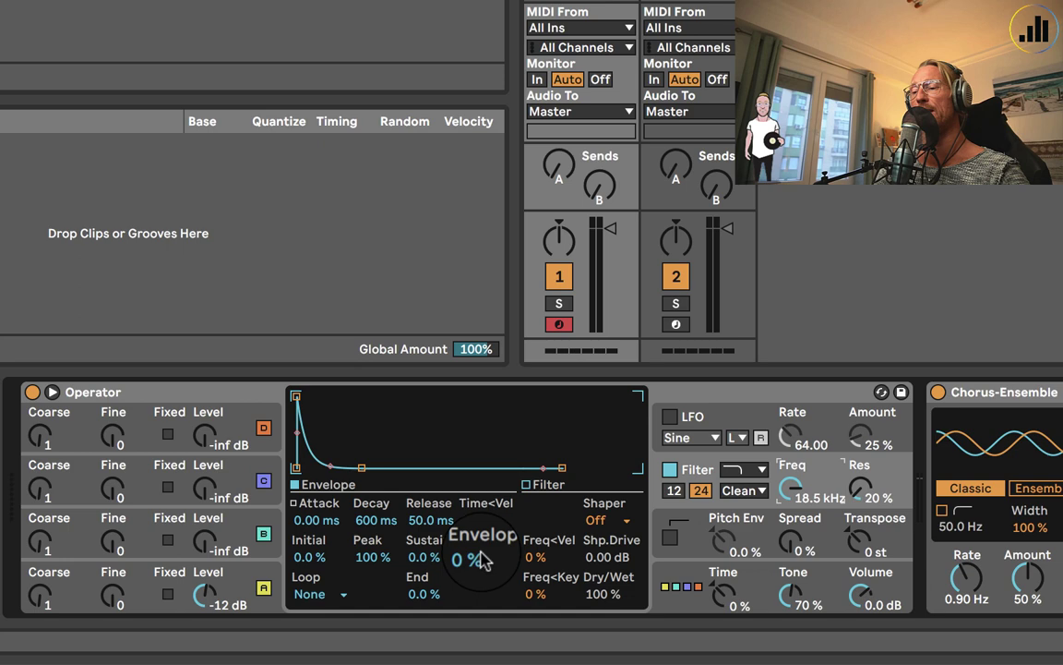
drag(471, 520, 471, 491)
drag(473, 556, 472, 538)
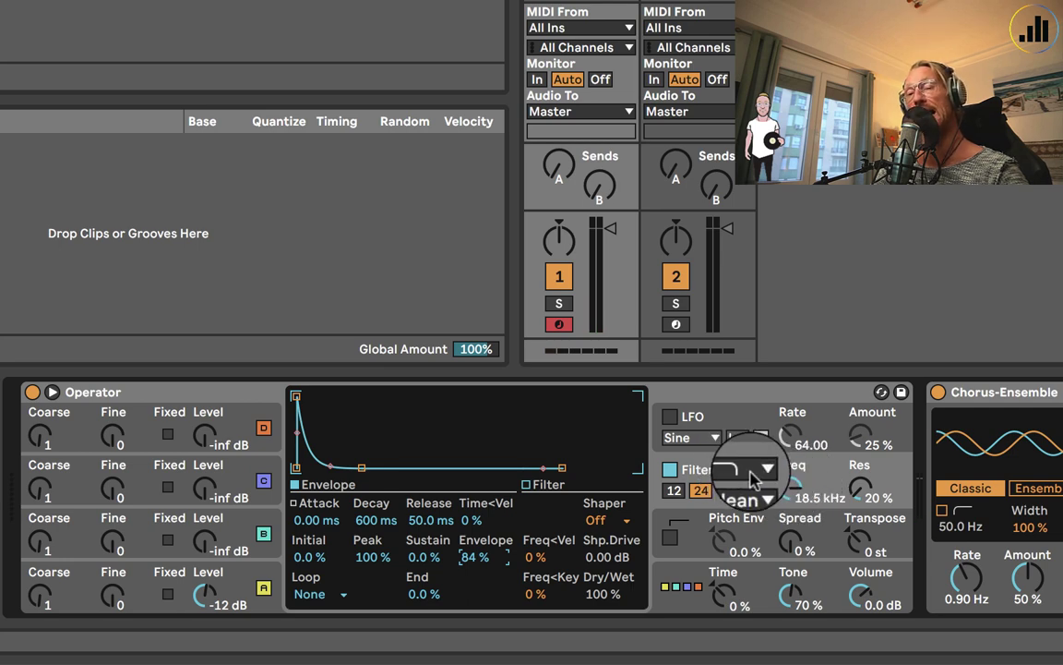
mouse_move(819, 496)
mouse_down()
mouse_move(806, 434)
mouse_move(799, 503)
mouse_up()
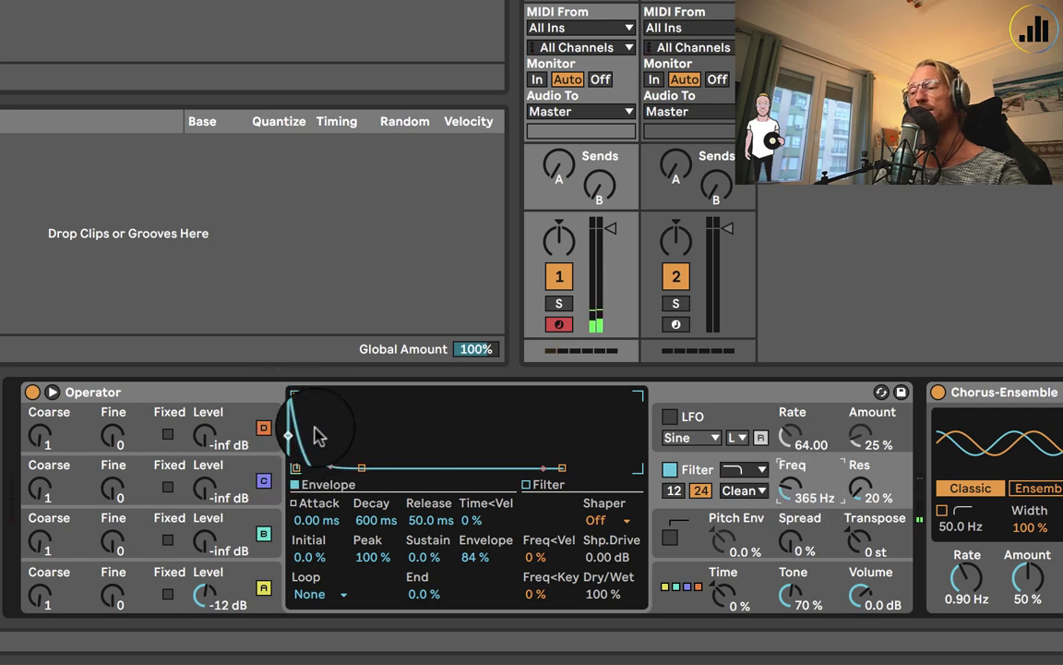
- Rework the filter envelope's attack and decay curve, then drop the cutoff to 138 Hz
drag(314, 519, 314, 510)
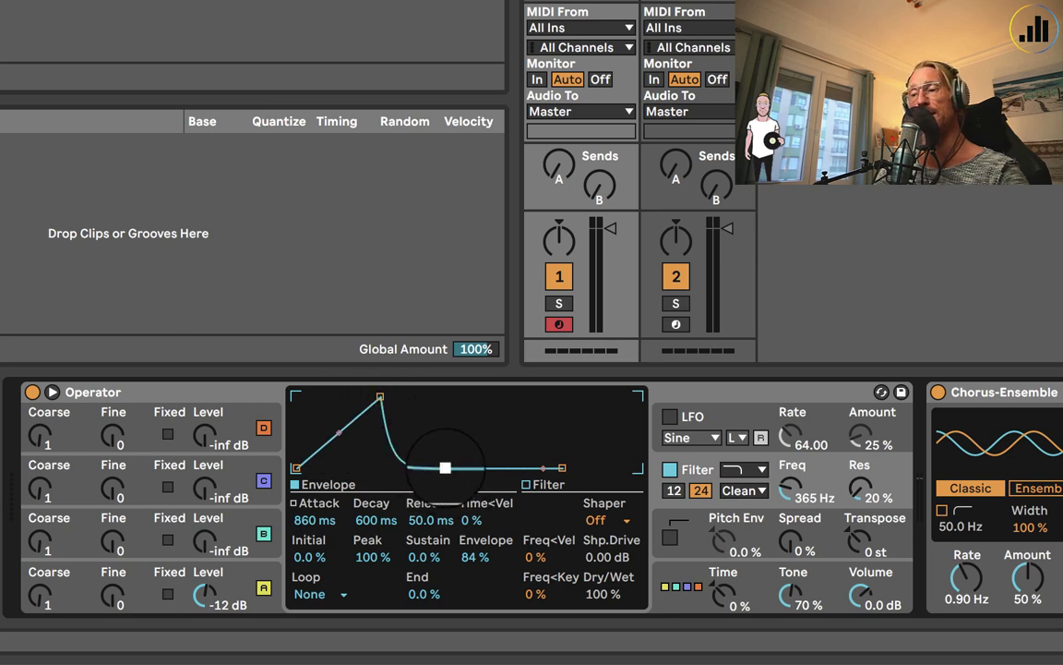
drag(445, 468, 440, 470)
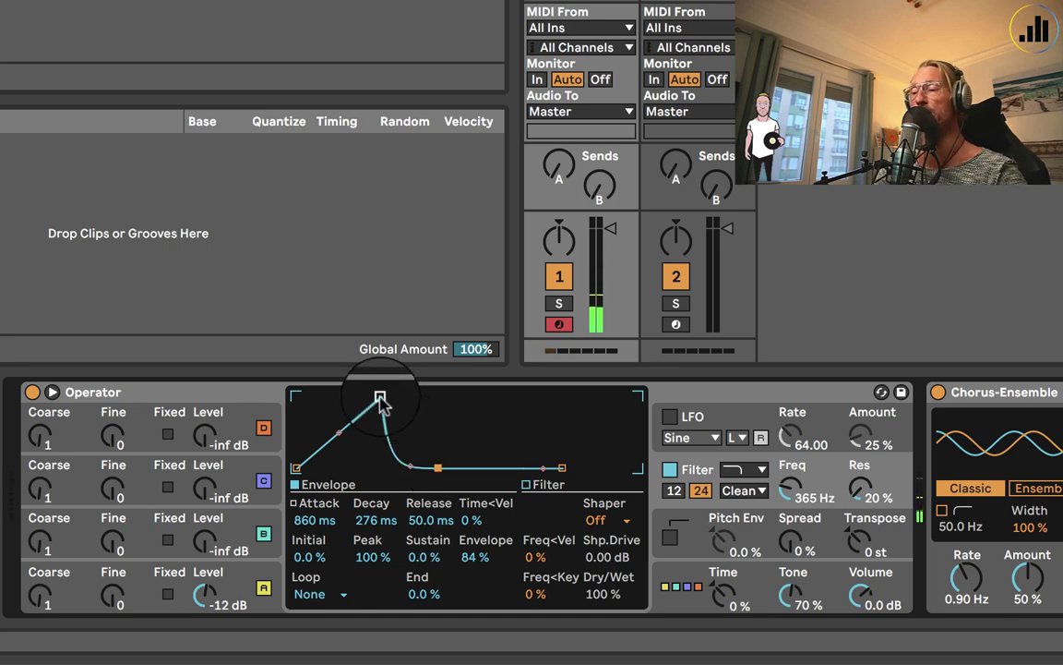
drag(380, 398, 296, 397)
drag(327, 467, 328, 451)
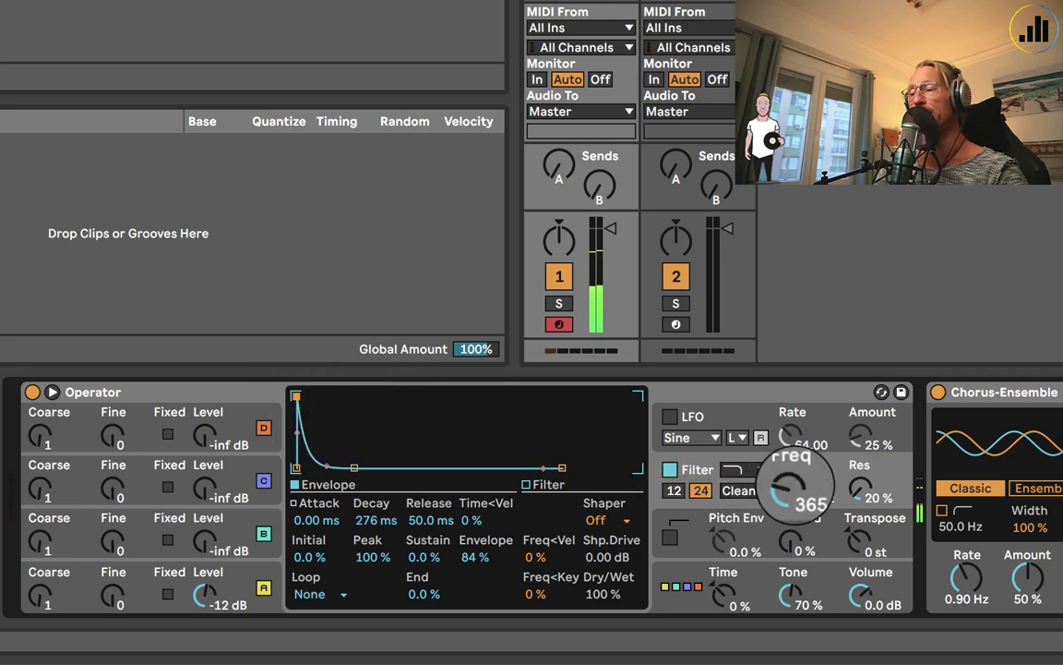
drag(791, 484, 794, 492)
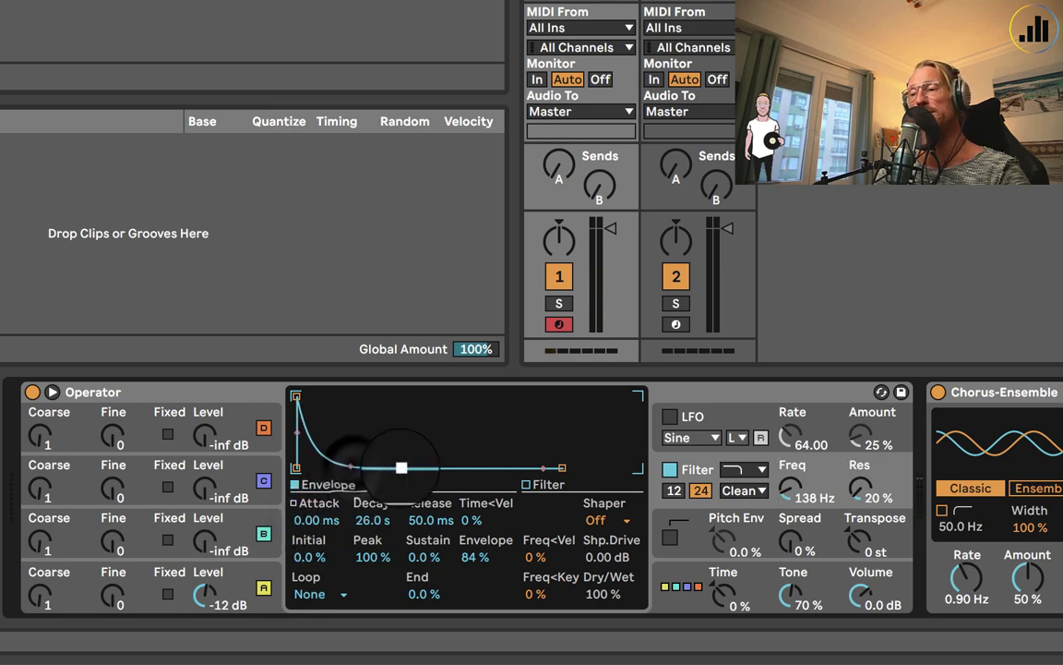
- Lower Operator's filter cutoff to 132 Hz and tune the envelope decay to 7.86 s
drag(401, 468, 404, 468)
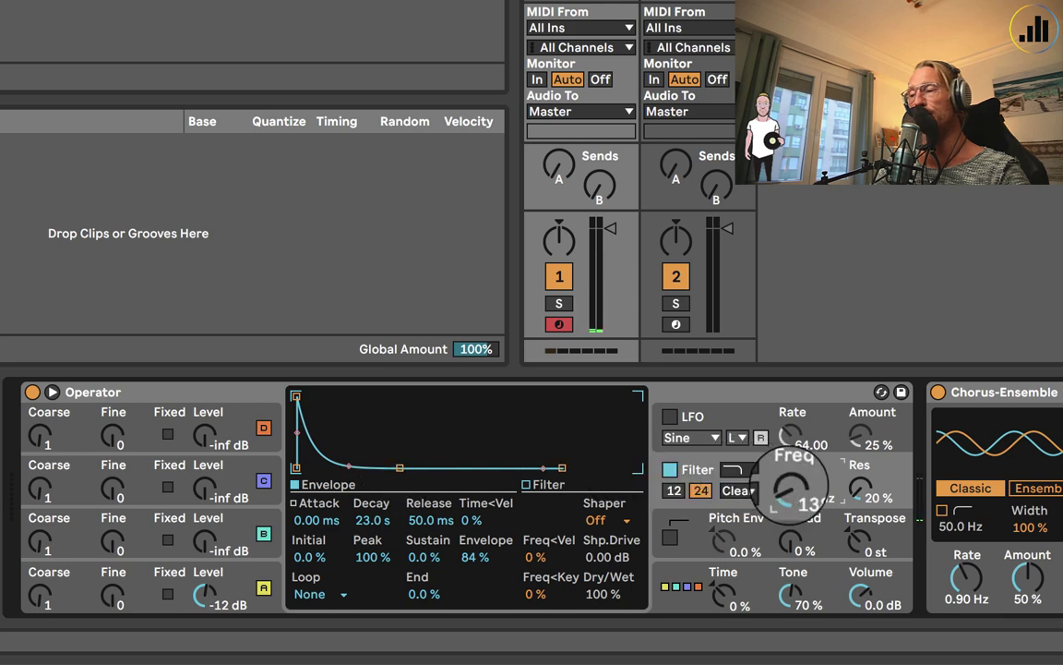
drag(791, 489, 791, 500)
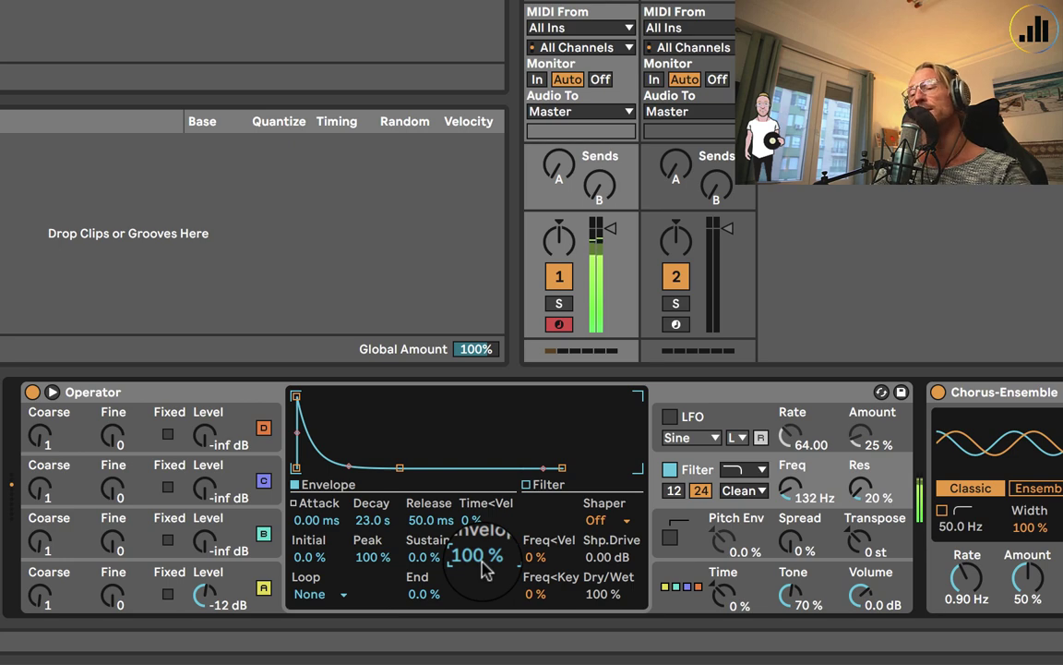
drag(400, 468, 358, 468)
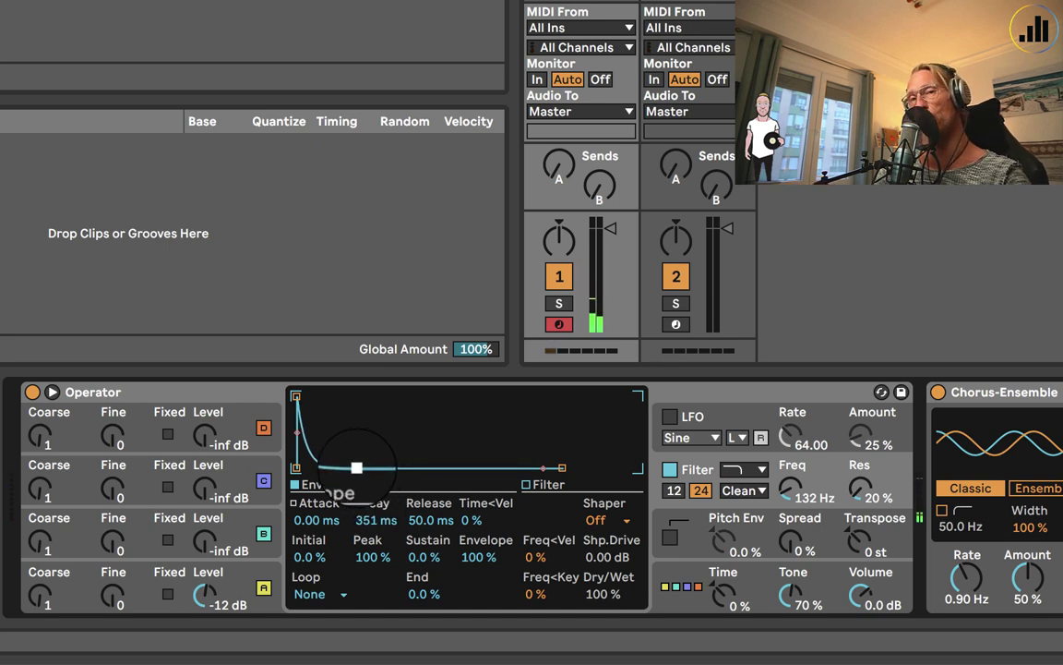
drag(355, 468, 355, 468)
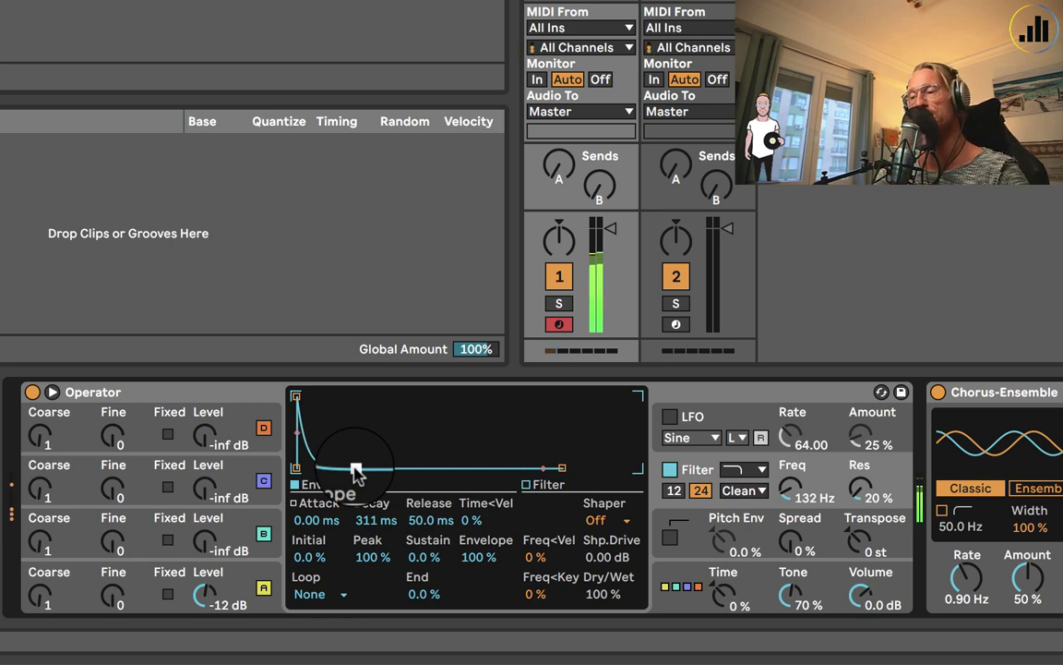
drag(355, 468, 386, 468)
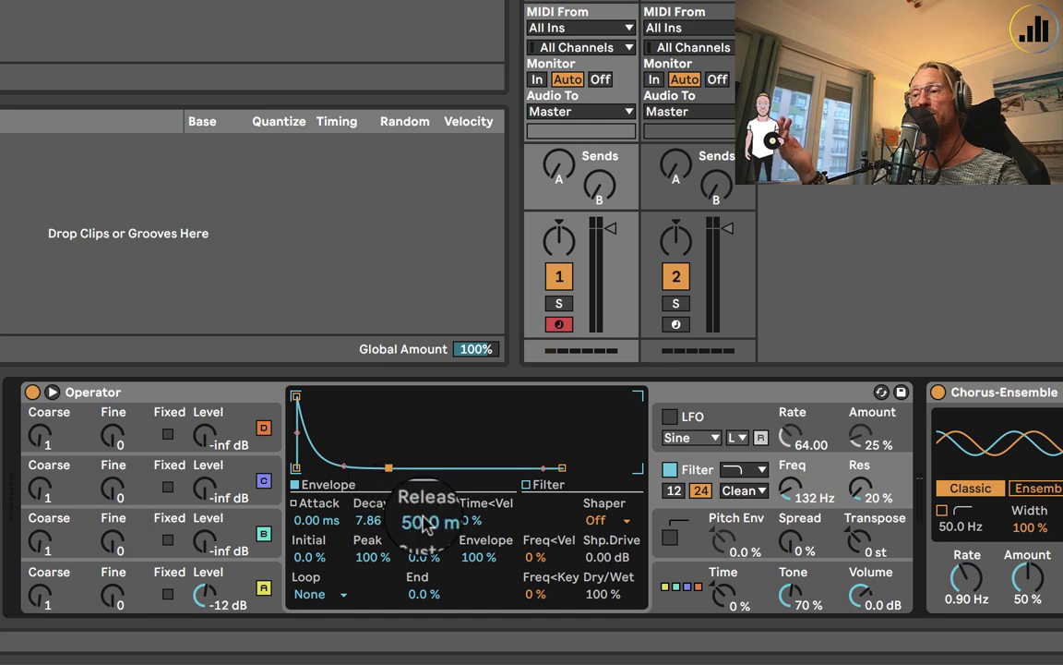
- Raise Operator's cutoff back to 18.5 kHz, set envelope amount to -100 %, attack at 0 ms
drag(794, 486, 791, 475)
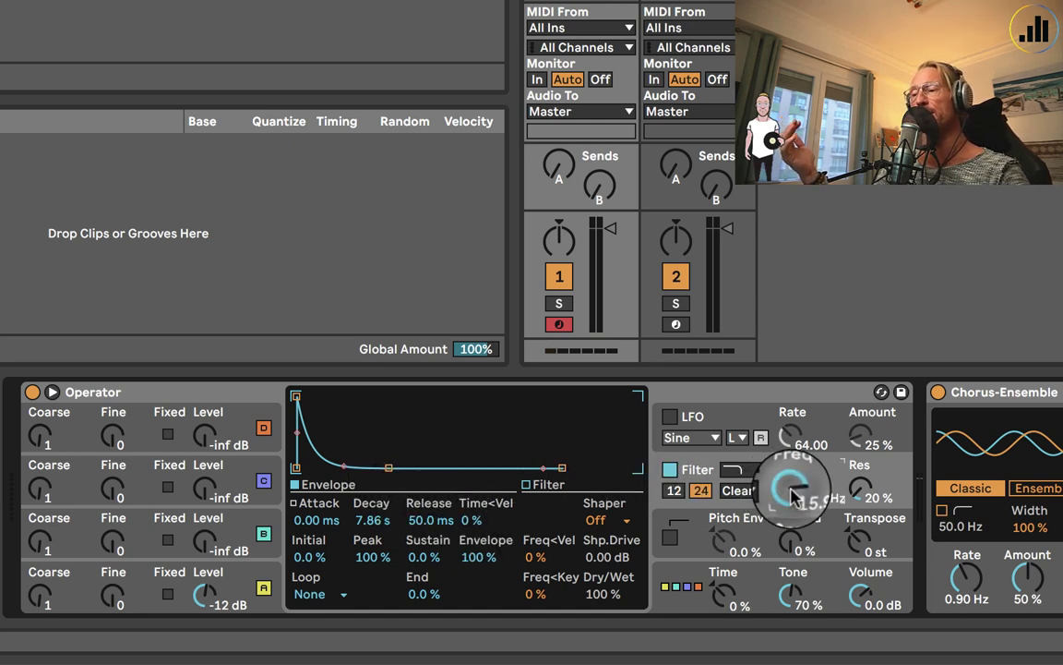
drag(478, 557, 486, 563)
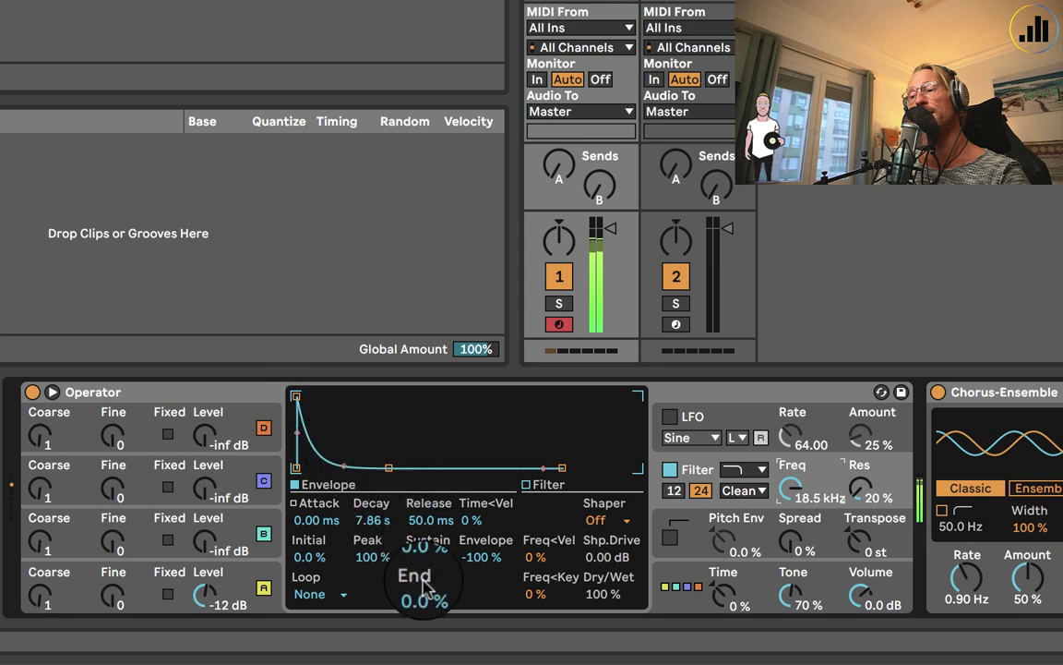
drag(295, 396, 404, 396)
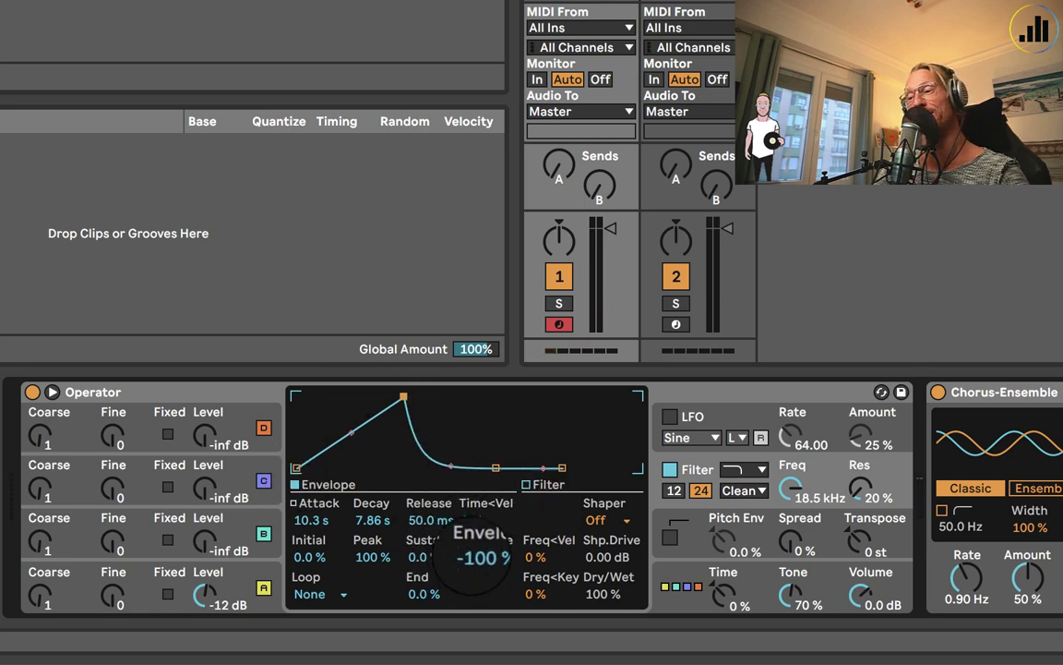
drag(403, 397, 296, 395)
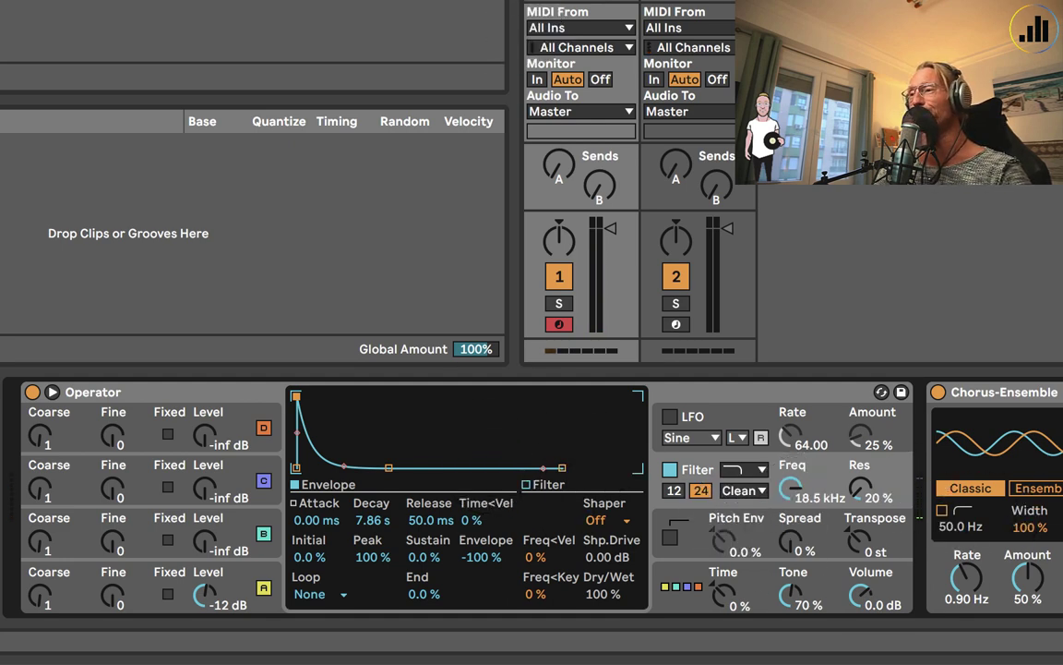
- Play the Wavetable track, try the wavetable position and Filter 1 cutoff, and disable oscillator 2
click(677, 325)
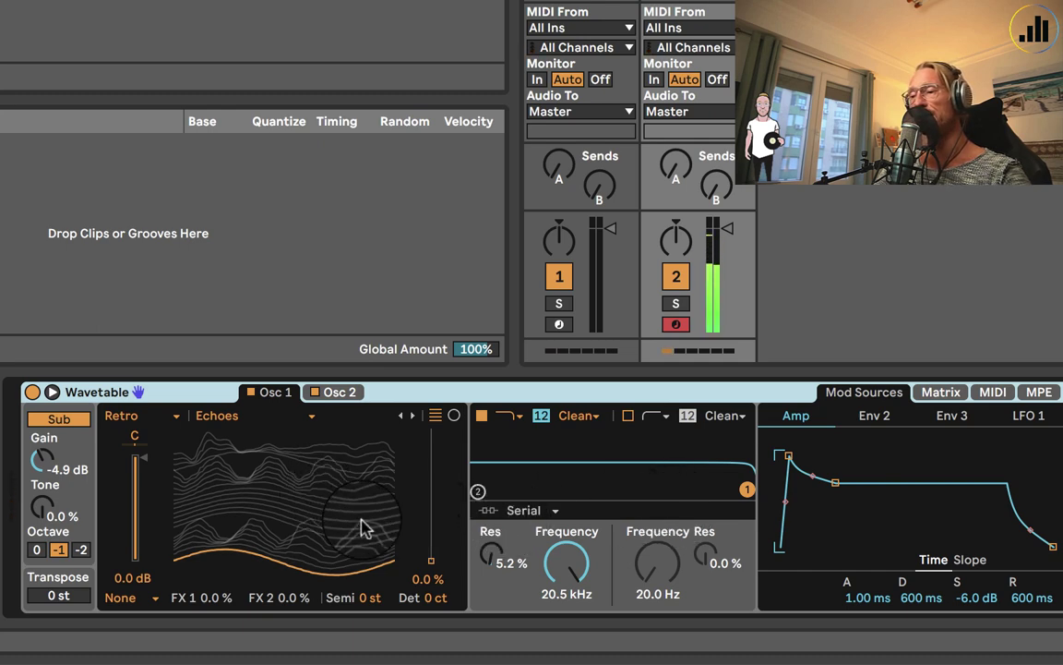
drag(424, 531, 430, 463)
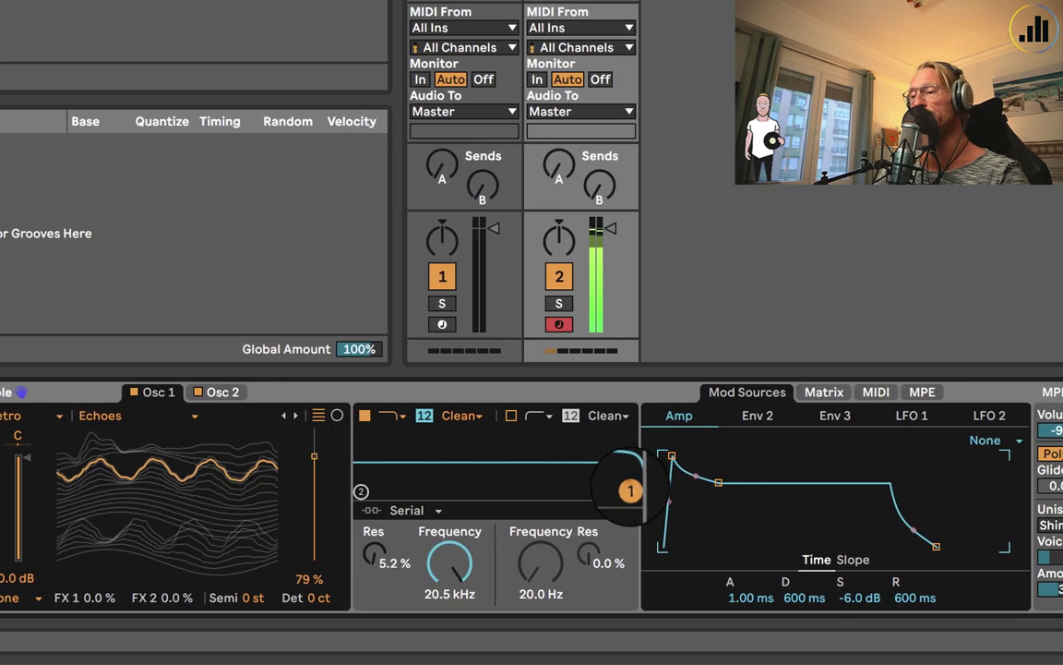
mouse_move(631, 490)
mouse_down()
mouse_move(531, 477)
mouse_move(614, 477)
mouse_move(420, 477)
mouse_move(624, 423)
mouse_move(625, 481)
mouse_up()
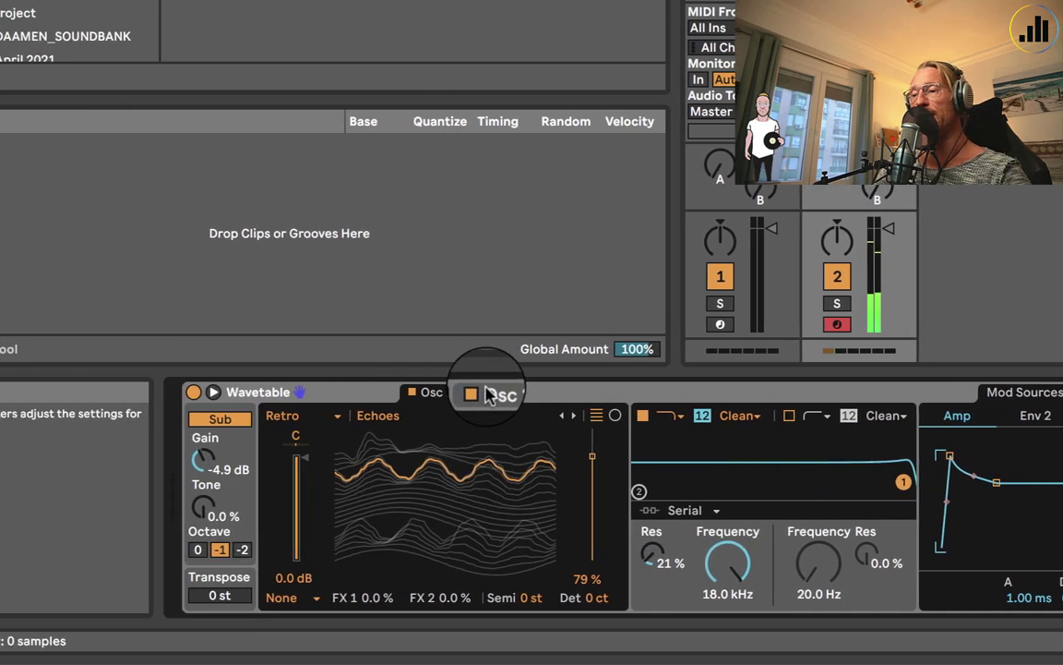
click(477, 394)
- Load Basic Shapes into oscillator 1 at 68 % position and set Filter 1 to 20.5 kHz
click(284, 416)
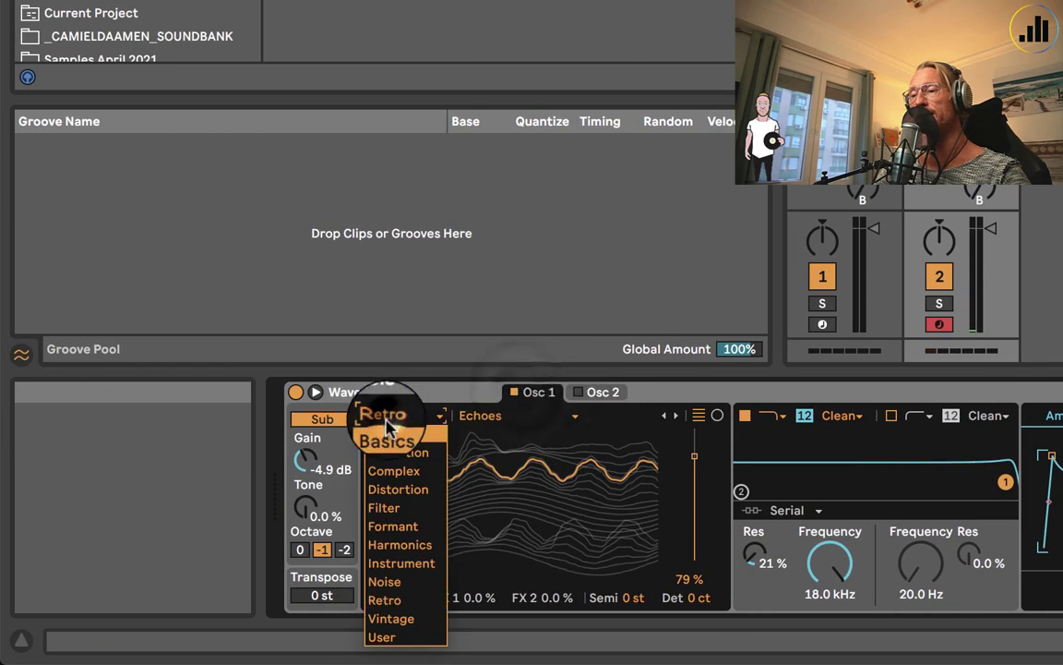
click(385, 434)
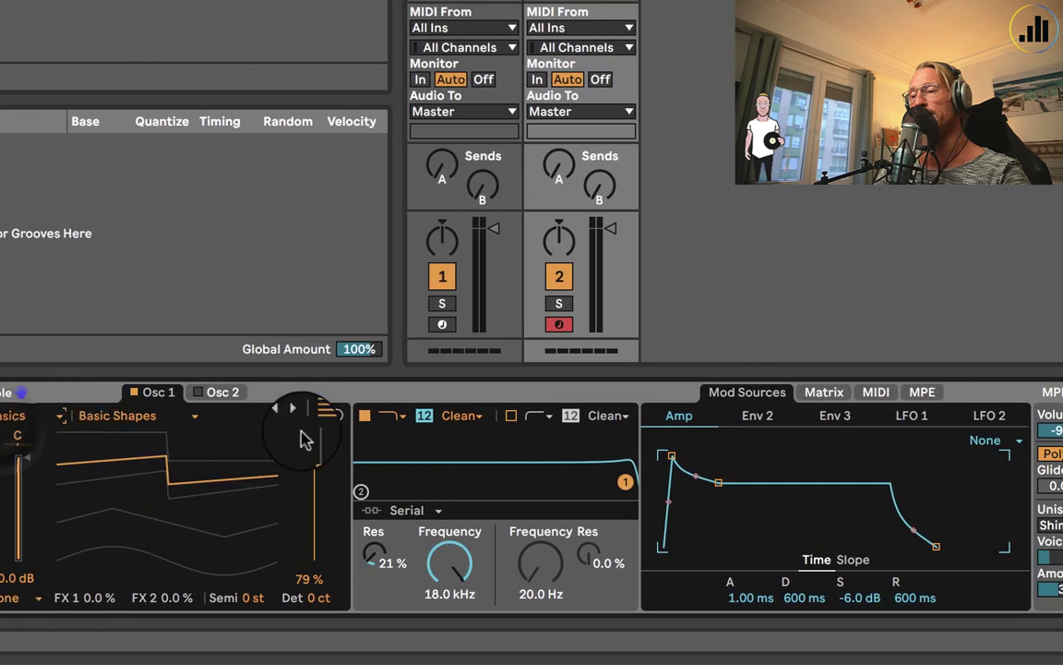
drag(308, 439, 315, 477)
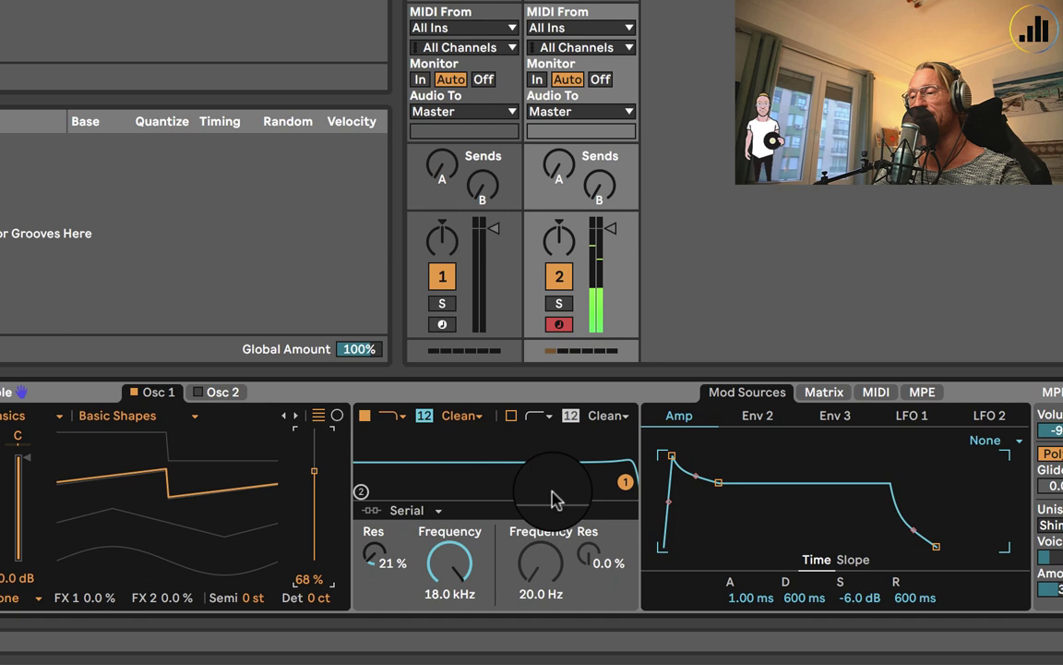
mouse_move(624, 481)
mouse_down()
mouse_move(527, 465)
mouse_move(582, 477)
mouse_move(474, 474)
mouse_move(630, 489)
mouse_up()
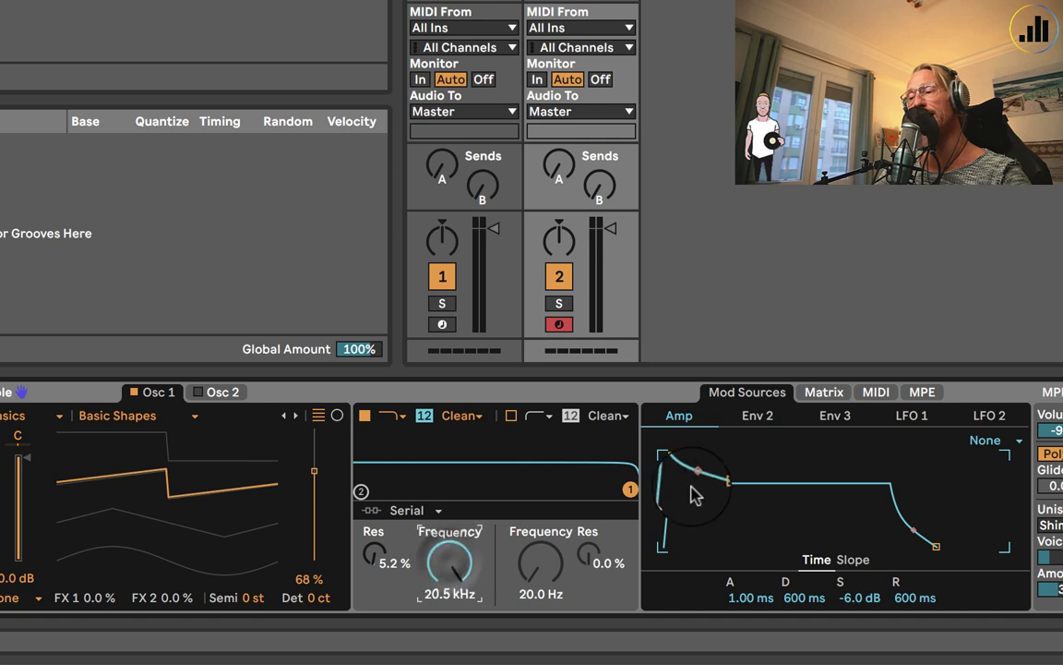
- Route Env 2 to Filter 1 Freq at amount 100 in the Matrix and lower cutoff to 137 Hz
click(838, 393)
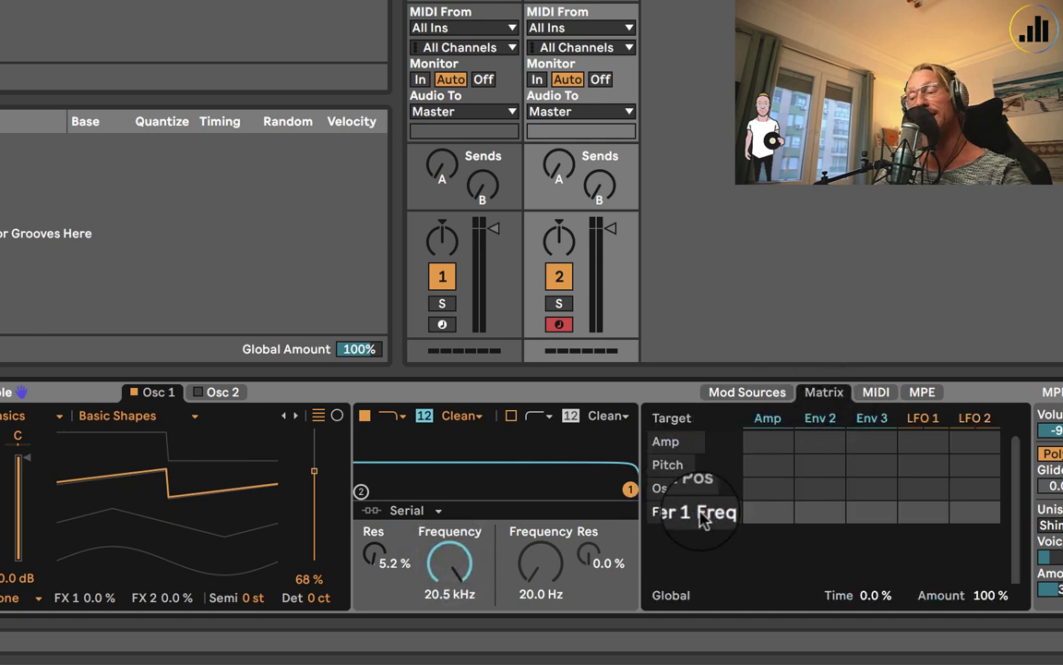
mouse_move(535, 559)
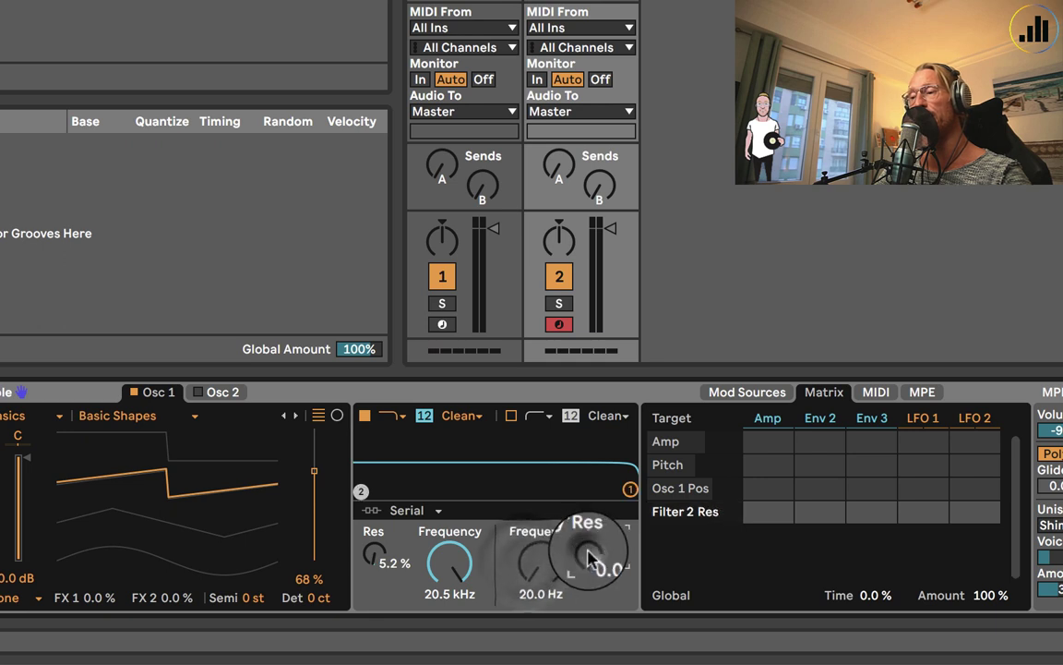
scroll(452, 558, down, 2)
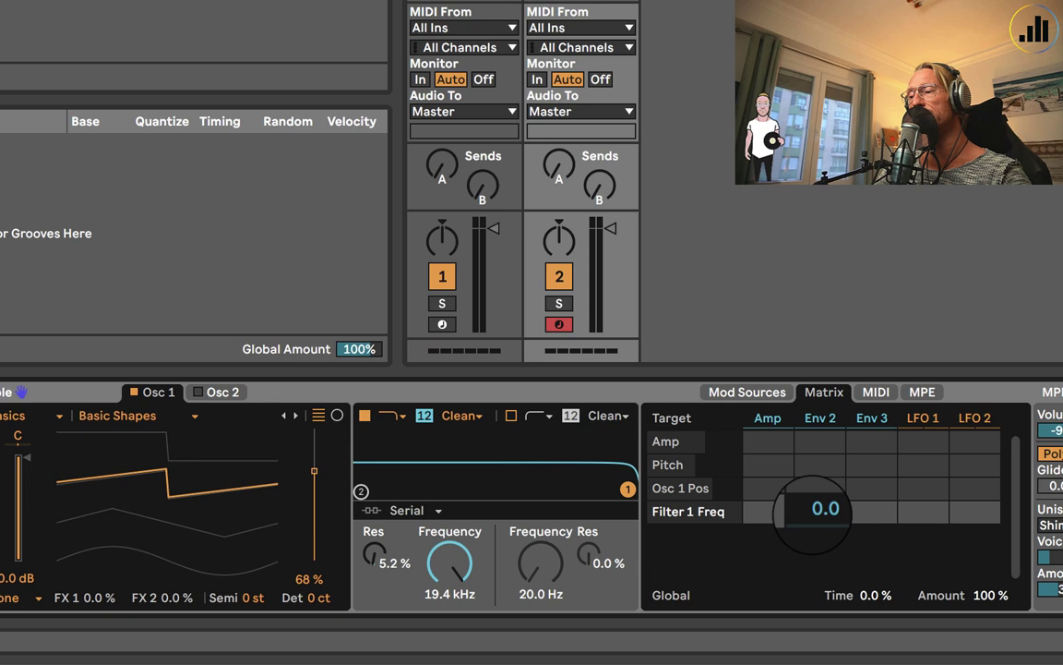
drag(821, 508, 820, 503)
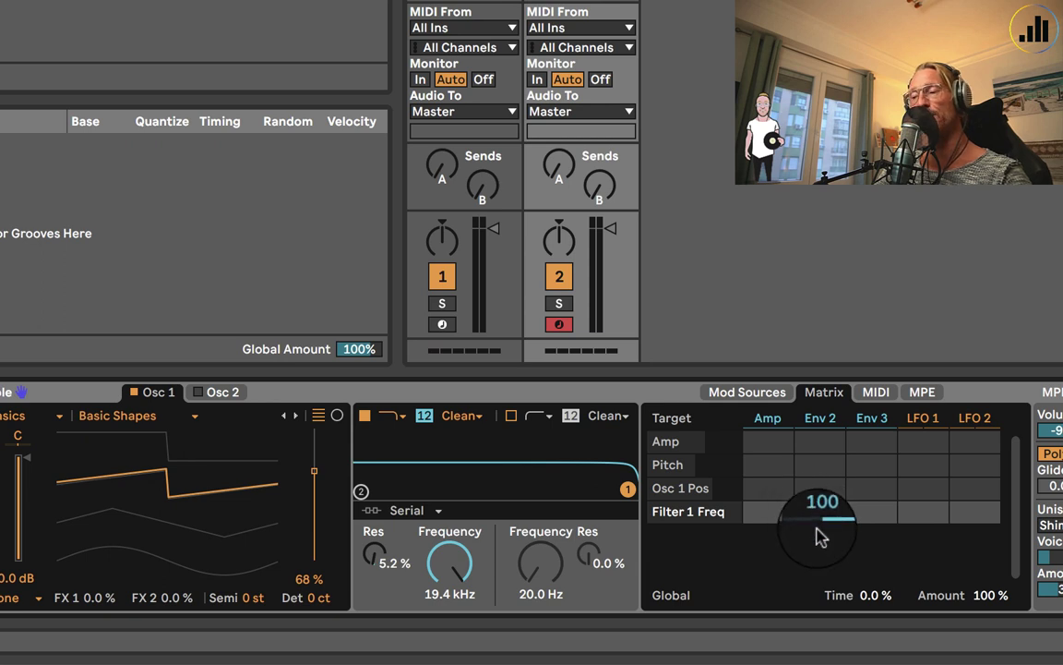
scroll(454, 563, down, 3)
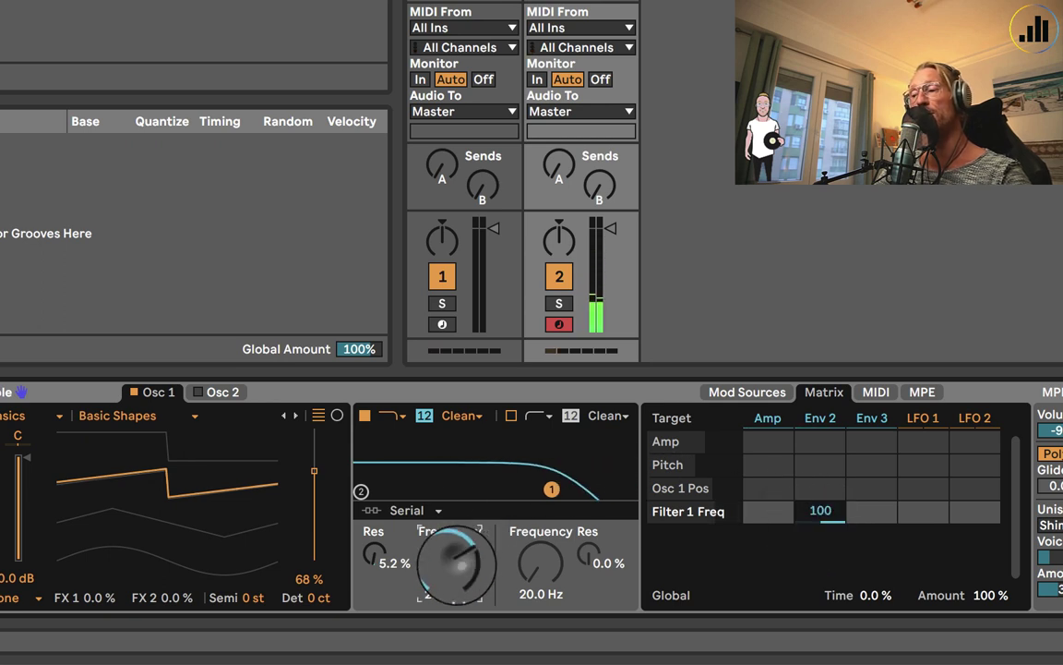
scroll(454, 563, down, 5)
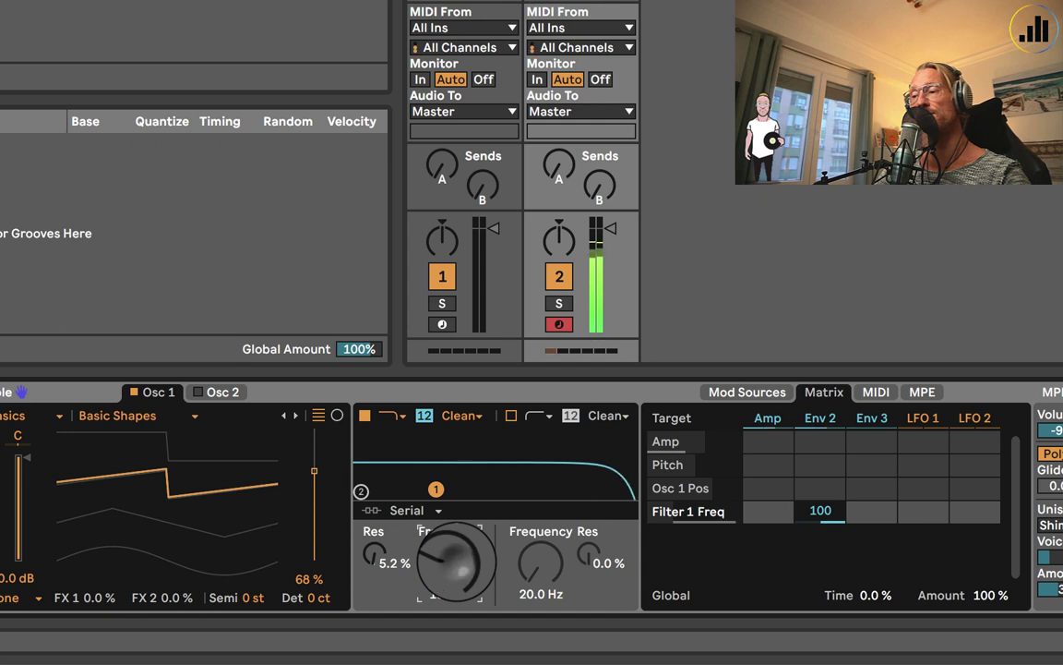
scroll(454, 563, down, 2)
- Shape Env 2 with 0 % sustain, 4.13 s decay, 1.89 s attack and a lowered peak
click(819, 418)
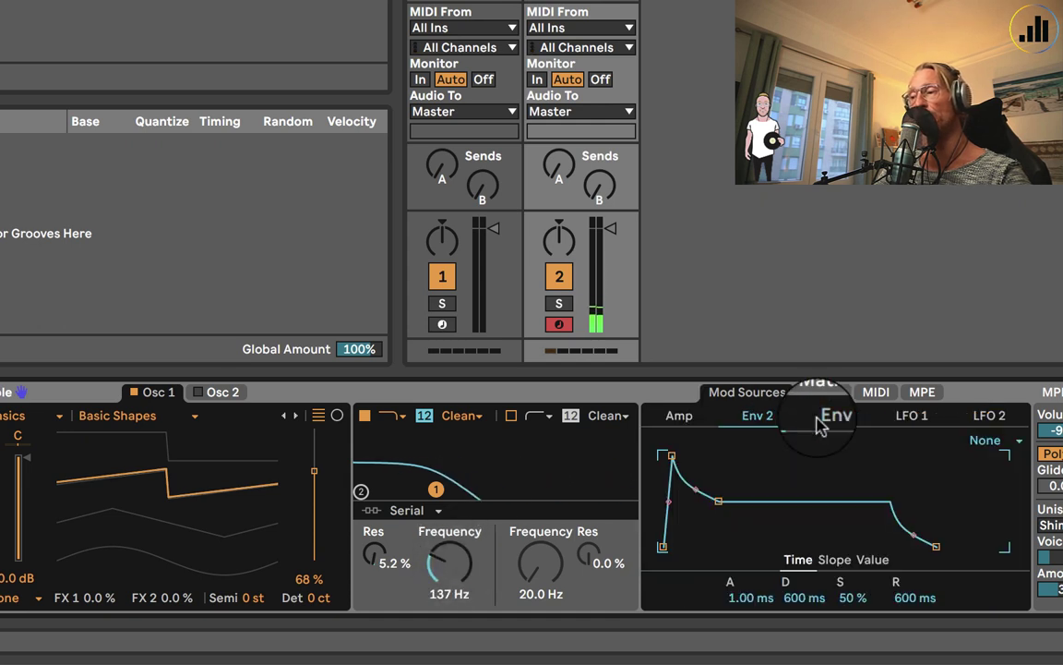
drag(719, 500, 719, 545)
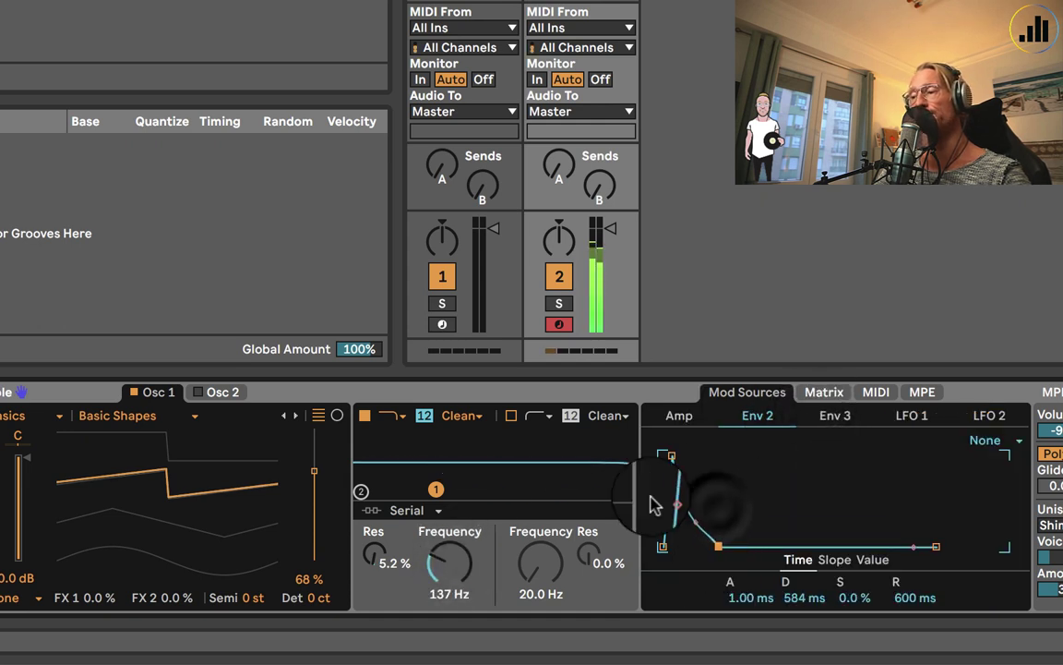
drag(677, 504, 661, 454)
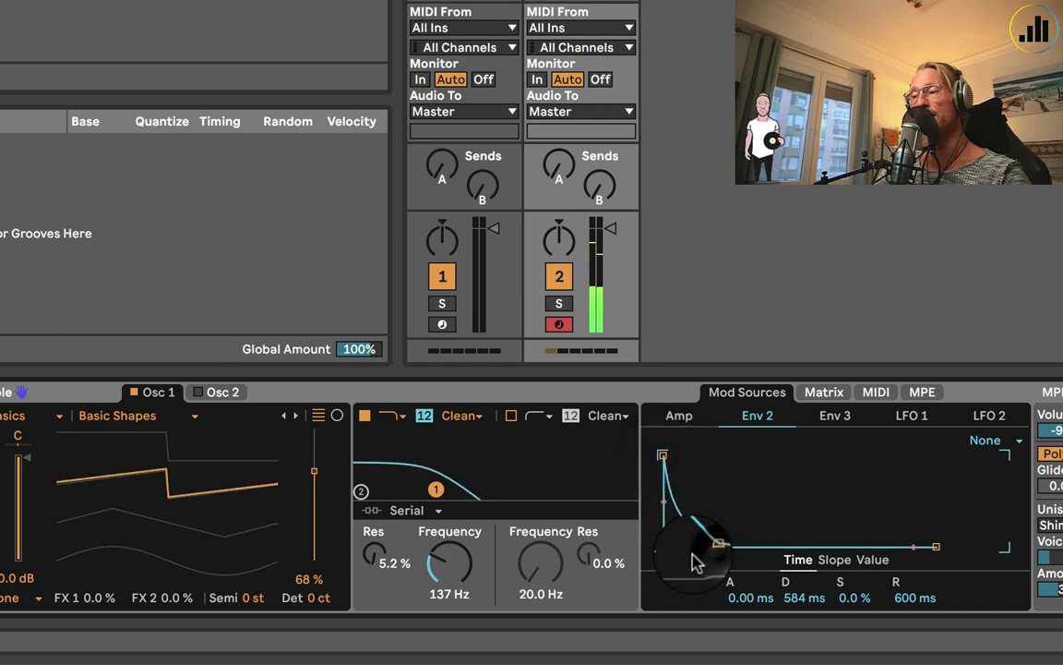
drag(717, 543, 685, 545)
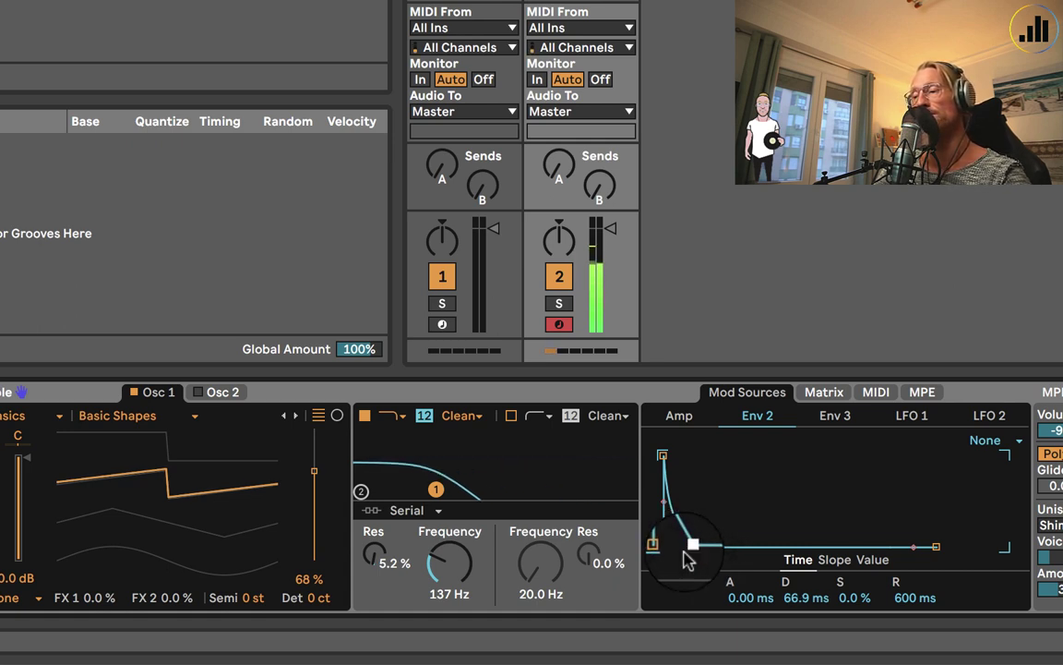
drag(691, 546, 739, 547)
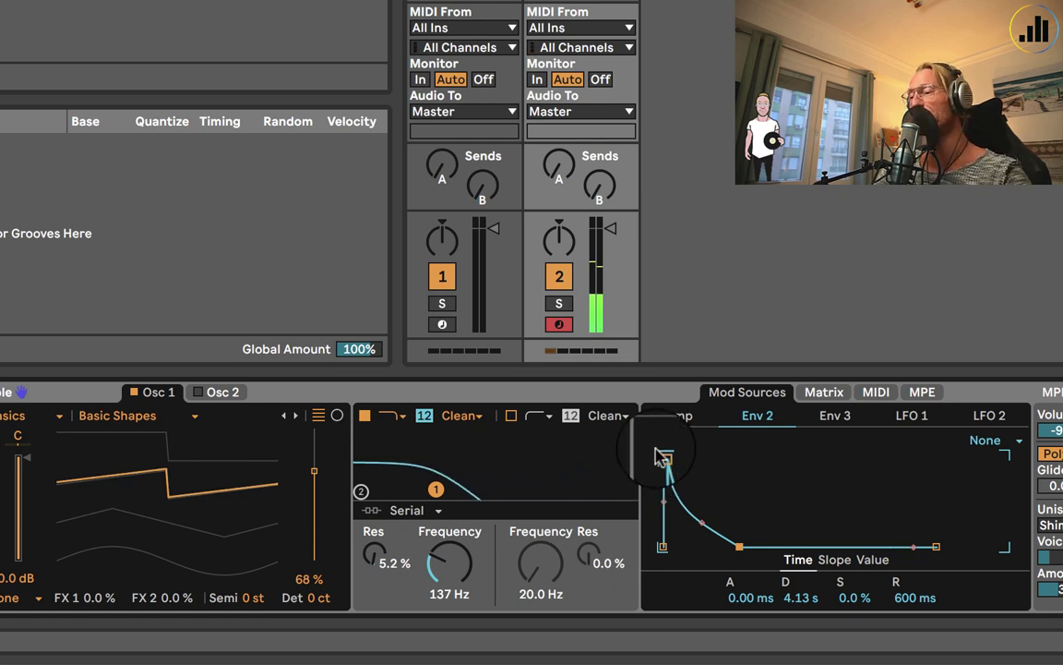
drag(666, 450, 727, 456)
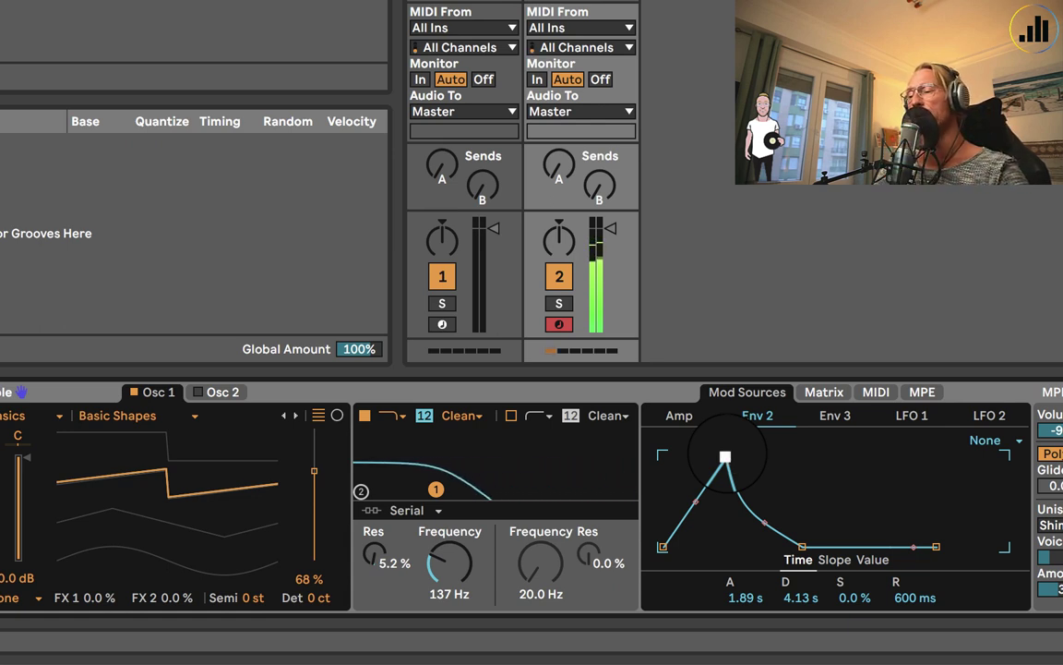
drag(724, 456, 727, 508)
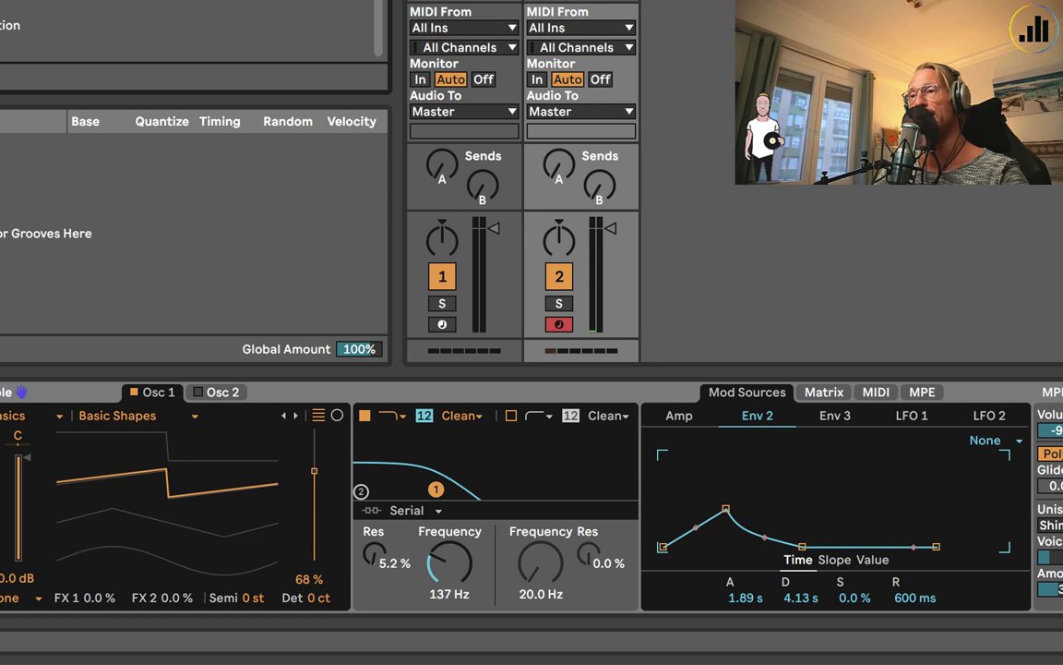
- Set the Env 2 to Filter 1 Freq amount to -100 and raise the cutoff to 20.5 kHz
scroll(184, 27, down, 2)
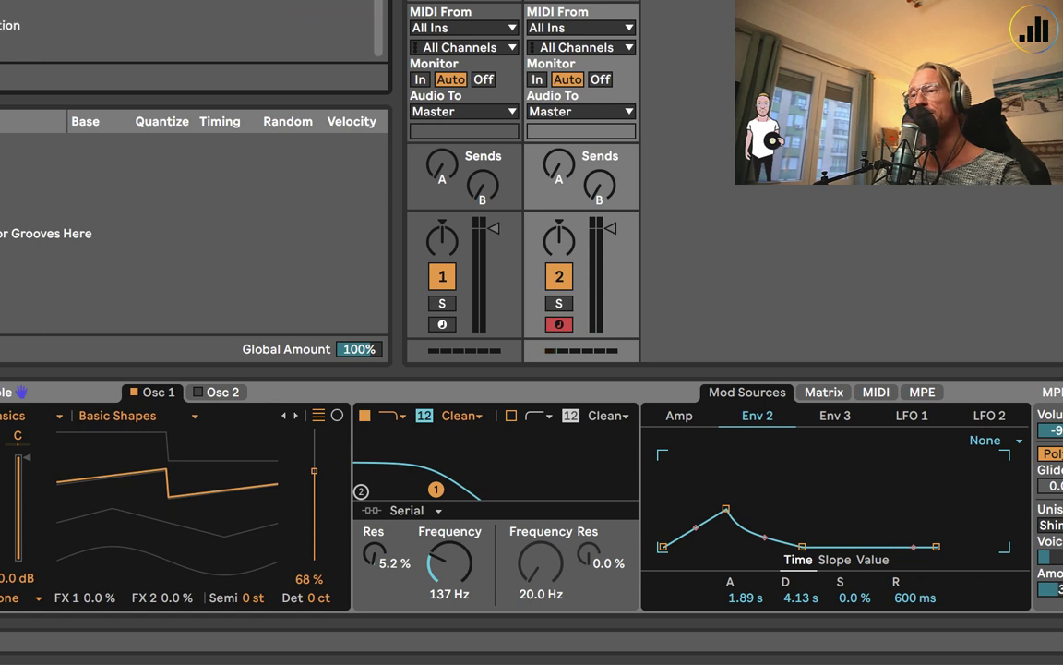
scroll(320, 56, down, 1)
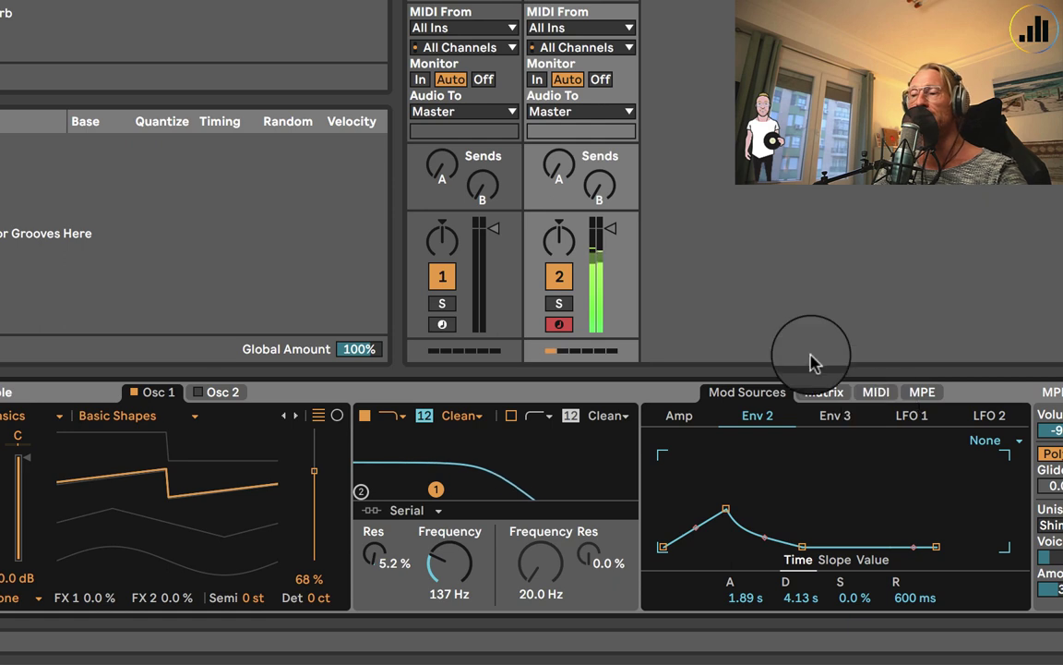
click(824, 391)
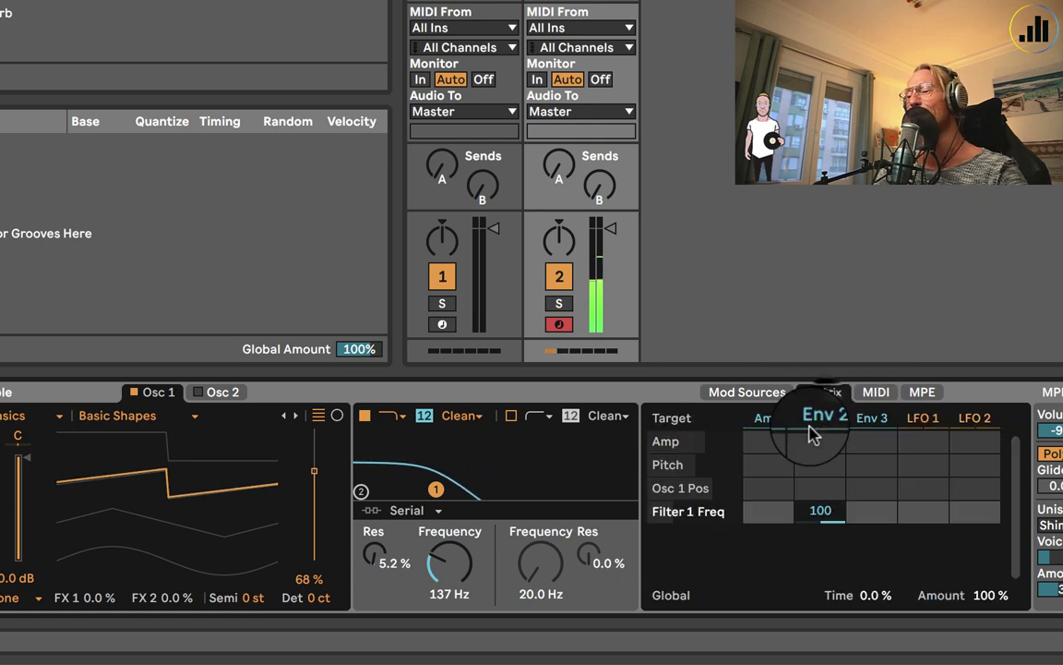
drag(819, 510, 819, 515)
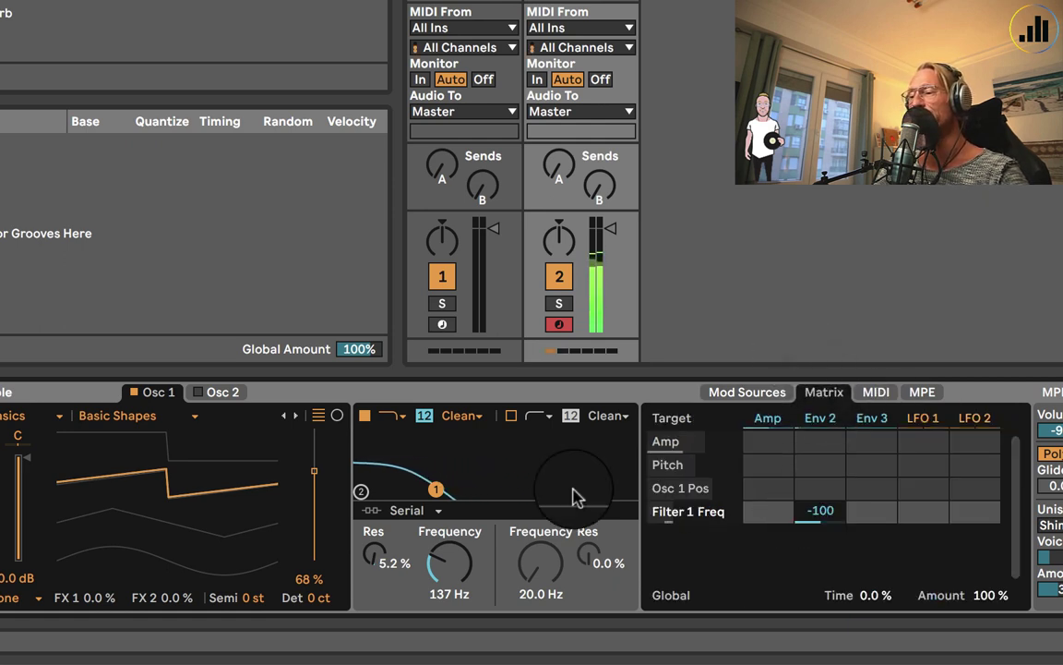
drag(440, 563, 441, 552)
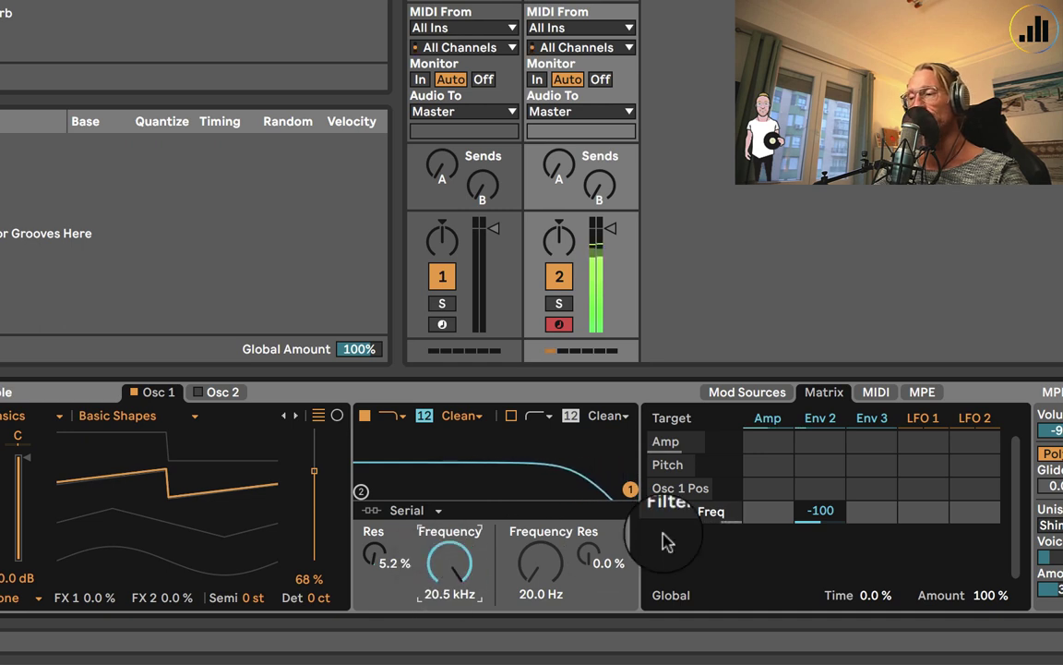
click(817, 421)
- Give Env 2 an instant attack and a 17.5 s decay, then view the Amp envelope
drag(725, 509, 662, 454)
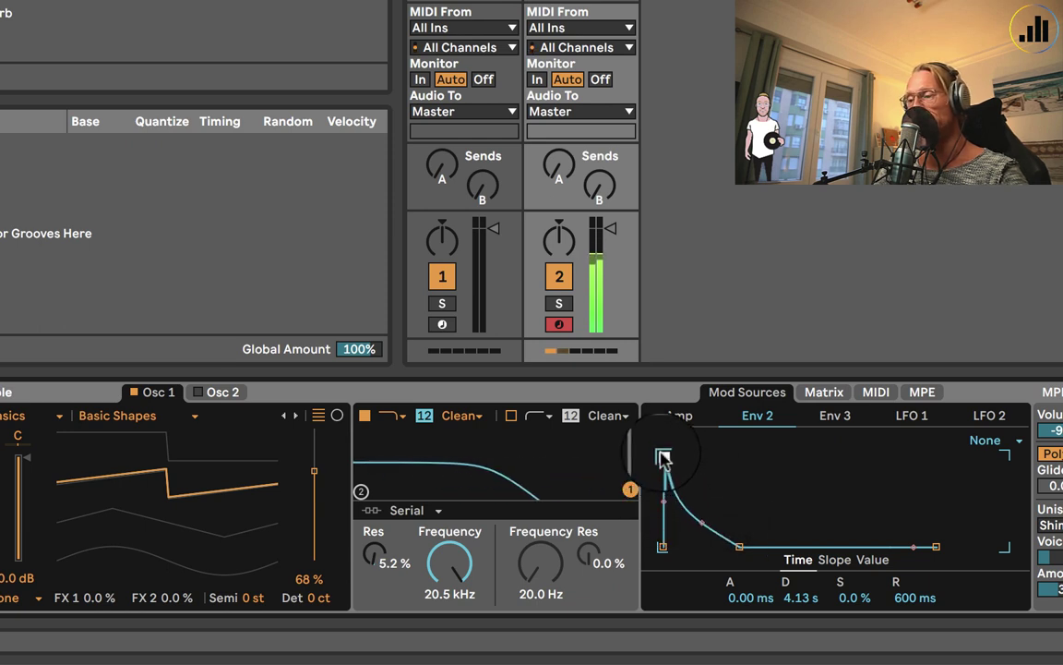
drag(739, 546, 774, 550)
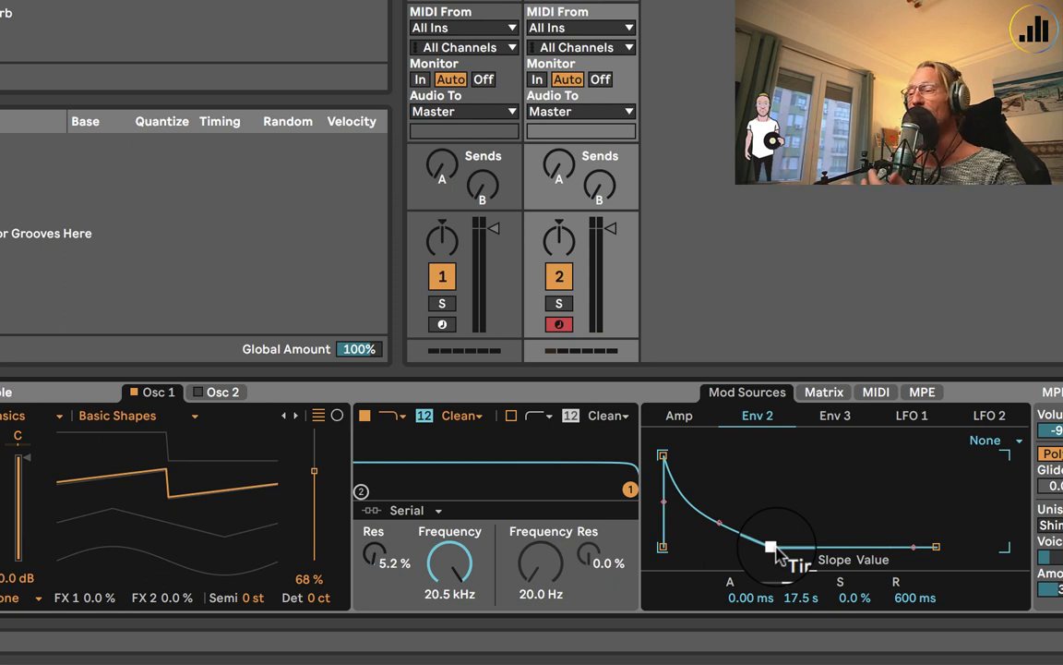
click(681, 418)
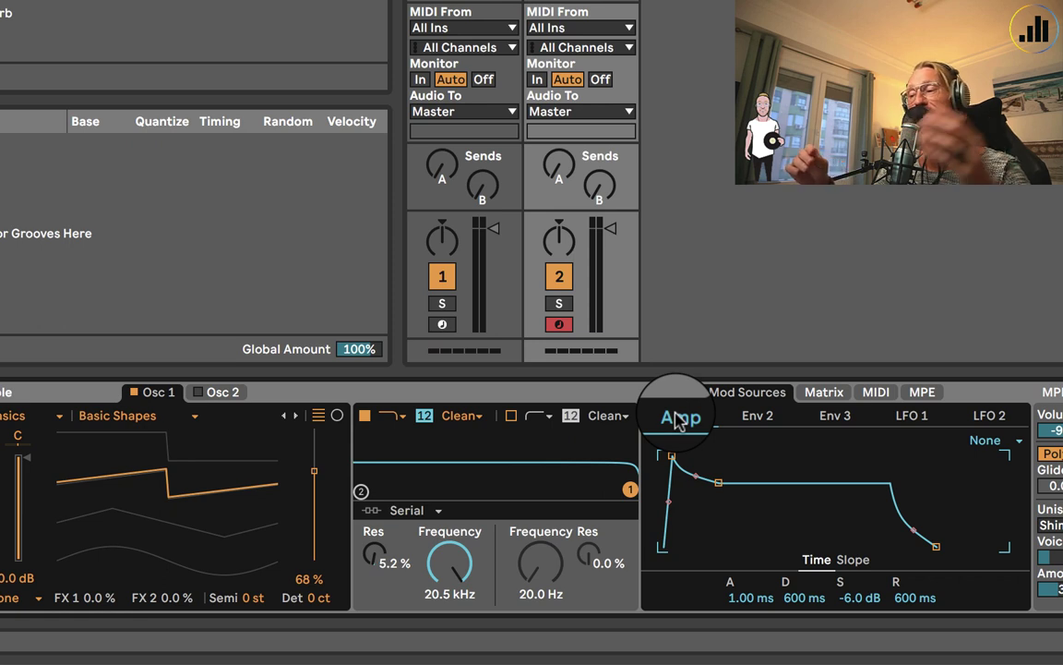
- Switch Mod Sources back to Env 2, showing its 0 ms attack and 17.5 s decay
click(756, 417)
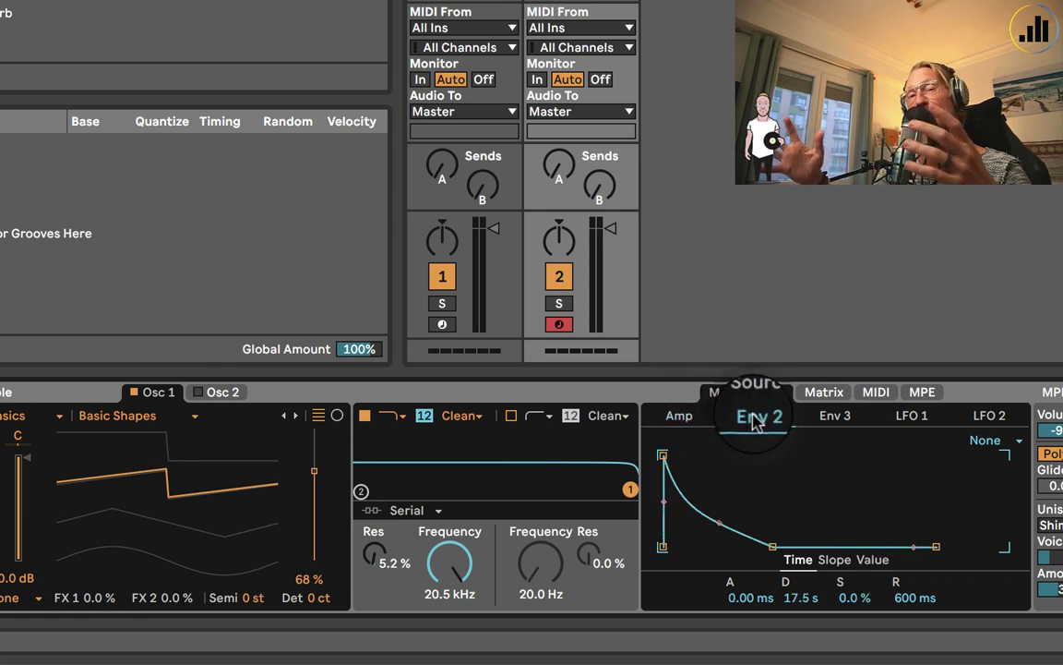